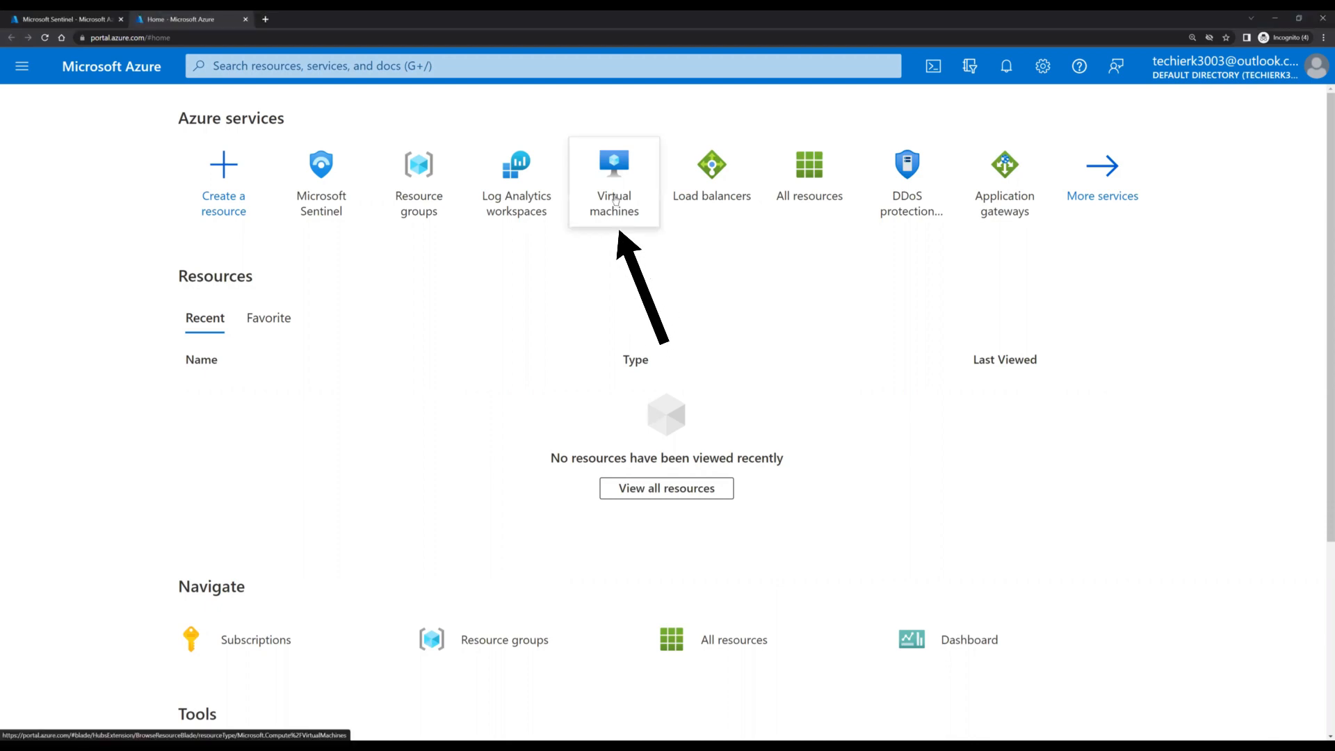
Step: Start creating a new Azure virtual machine from the Virtual machines service
{"action": "left_click", "coordinate": [614, 199]}
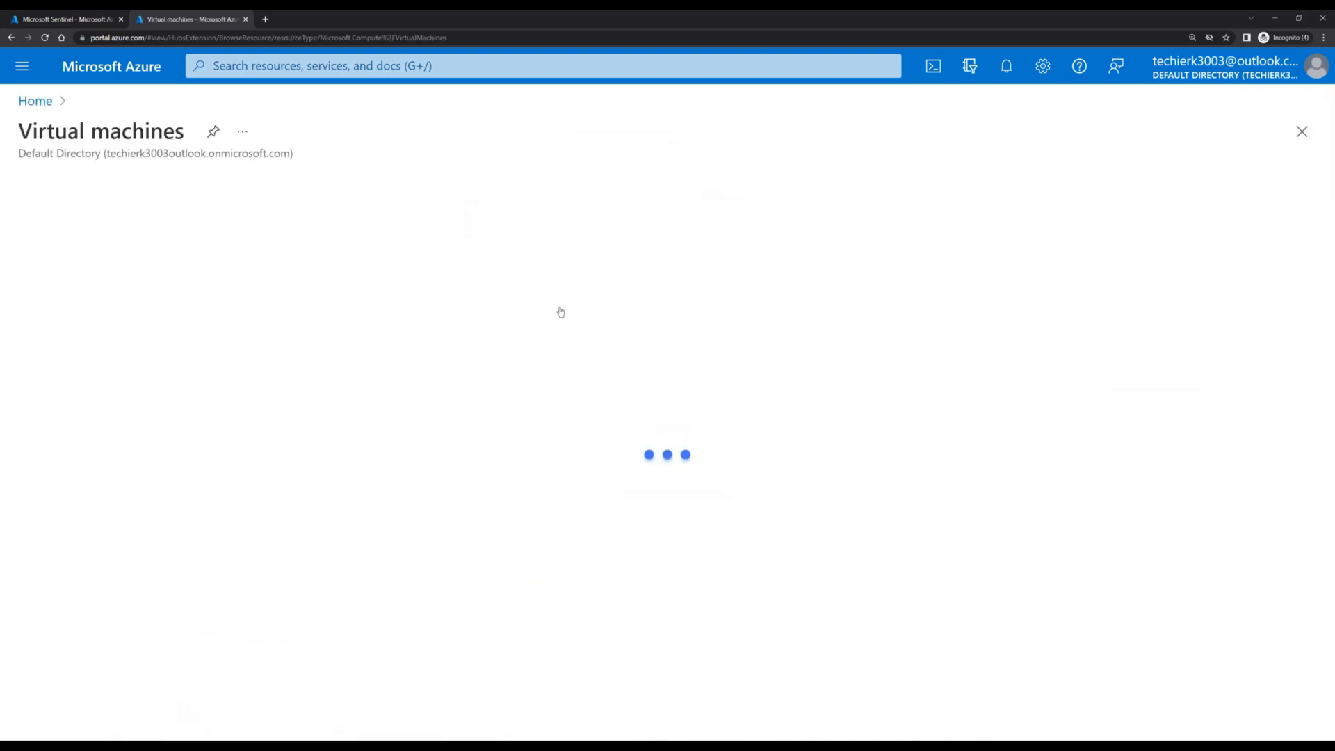
{"action": "left_click", "coordinate": [64, 188]}
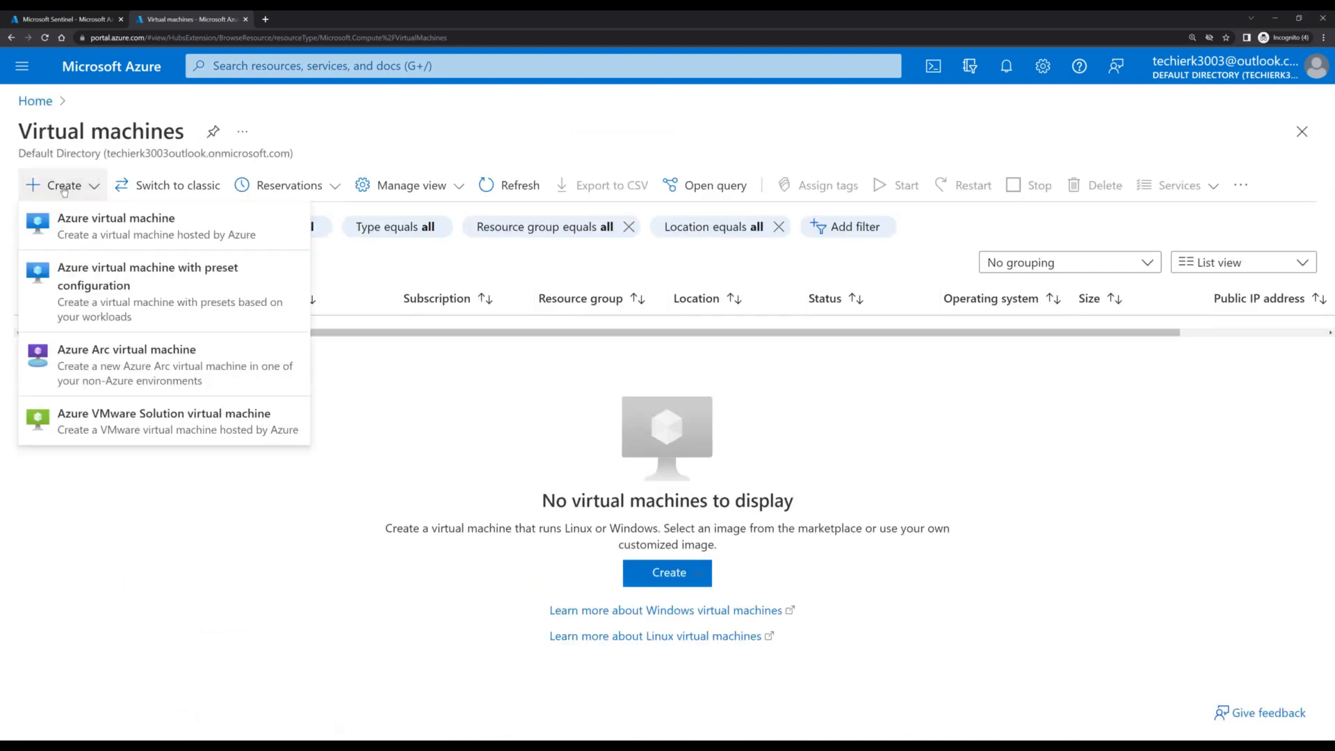
{"action": "left_click", "coordinate": [87, 230]}
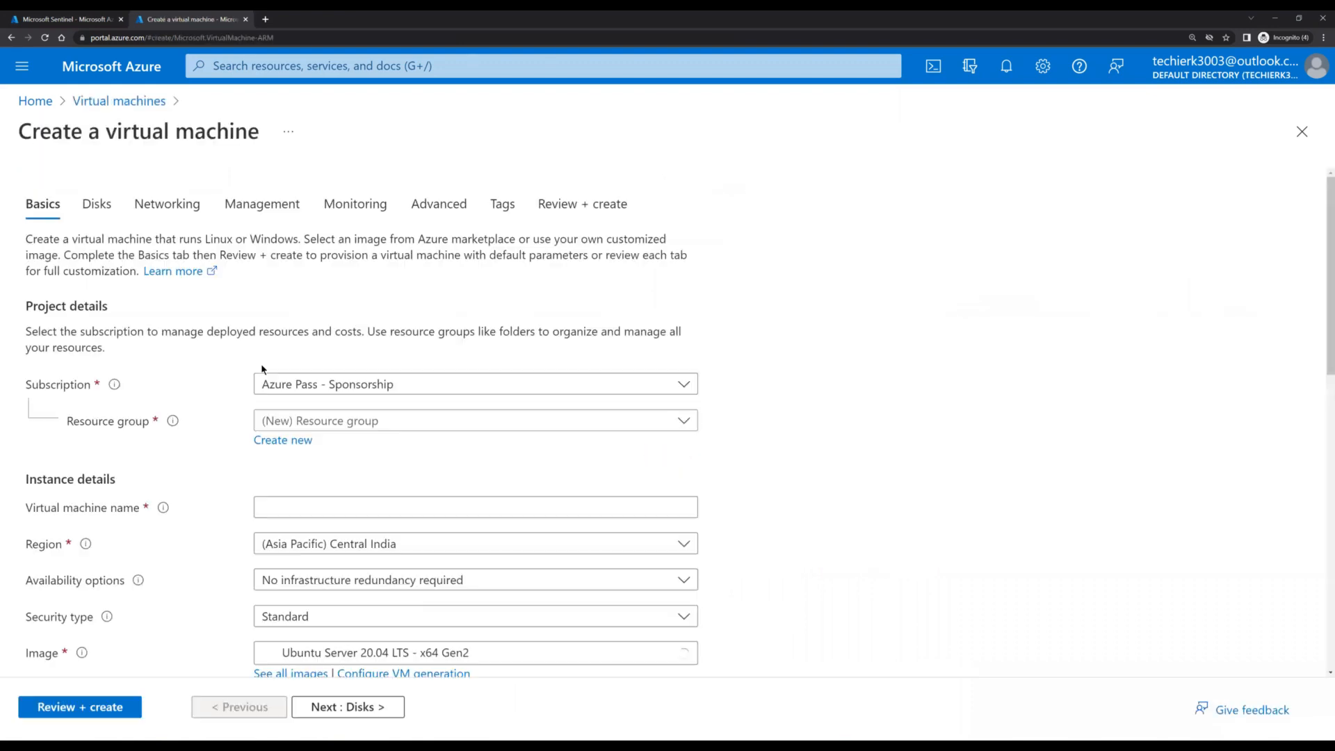
Step: Assign the virtual machine to the existing resource group RG01 and name it VM01
{"action": "left_click", "coordinate": [342, 421]}
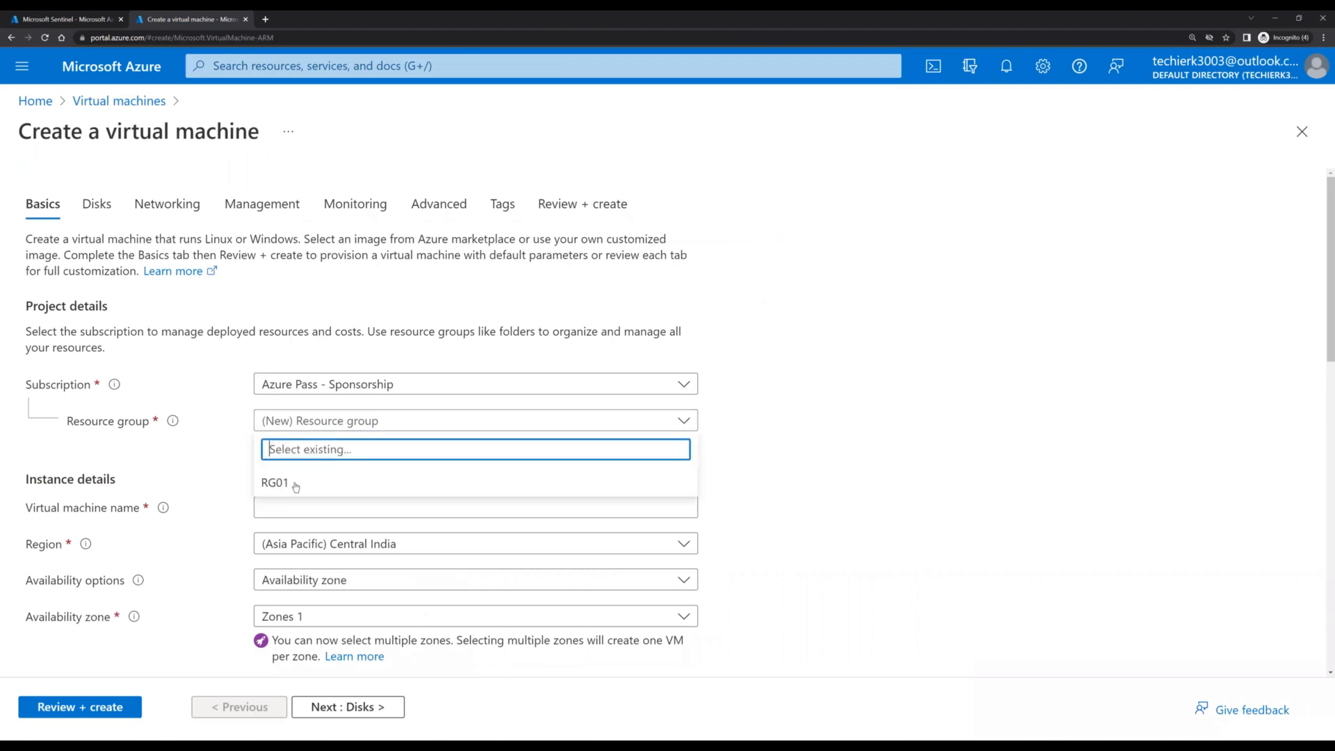
{"action": "left_click", "coordinate": [296, 487]}
{"action": "scroll", "coordinate": [730, 458], "scroll_direction": "down", "scroll_amount": 1}
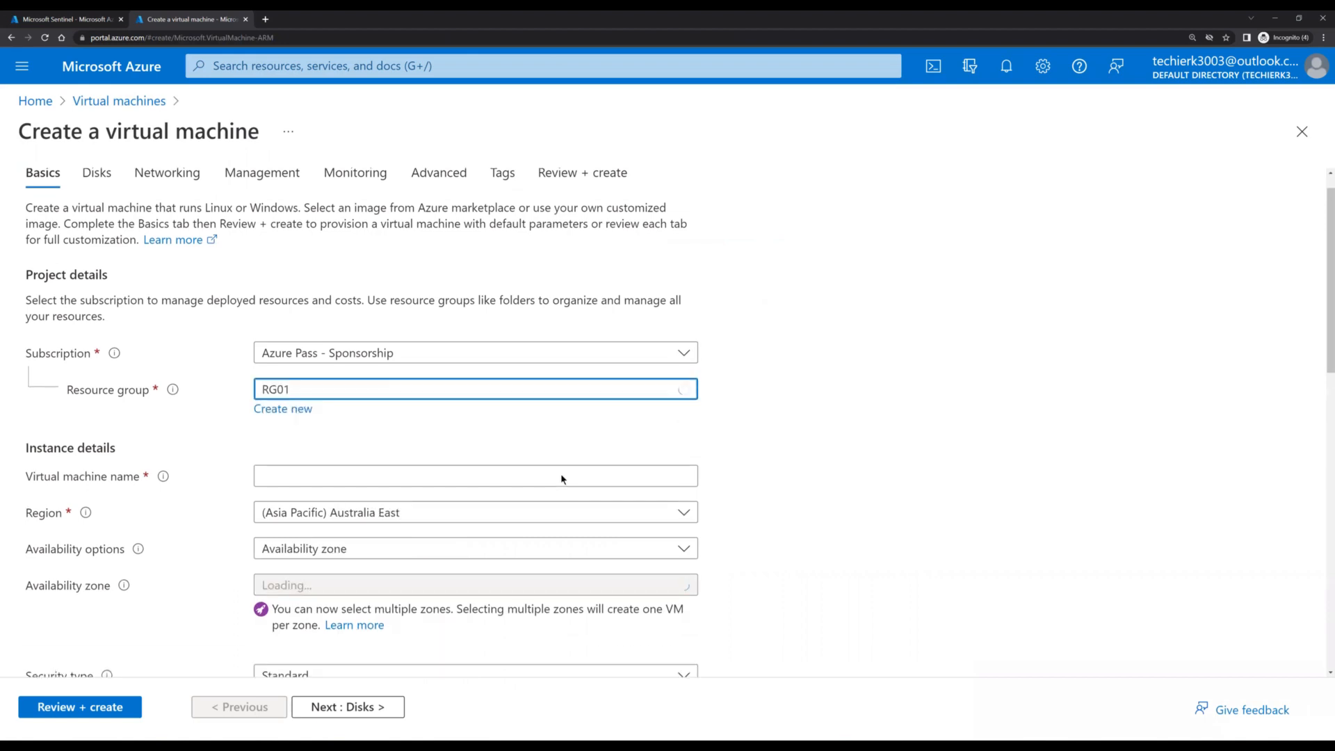
{"action": "left_click", "coordinate": [393, 455]}
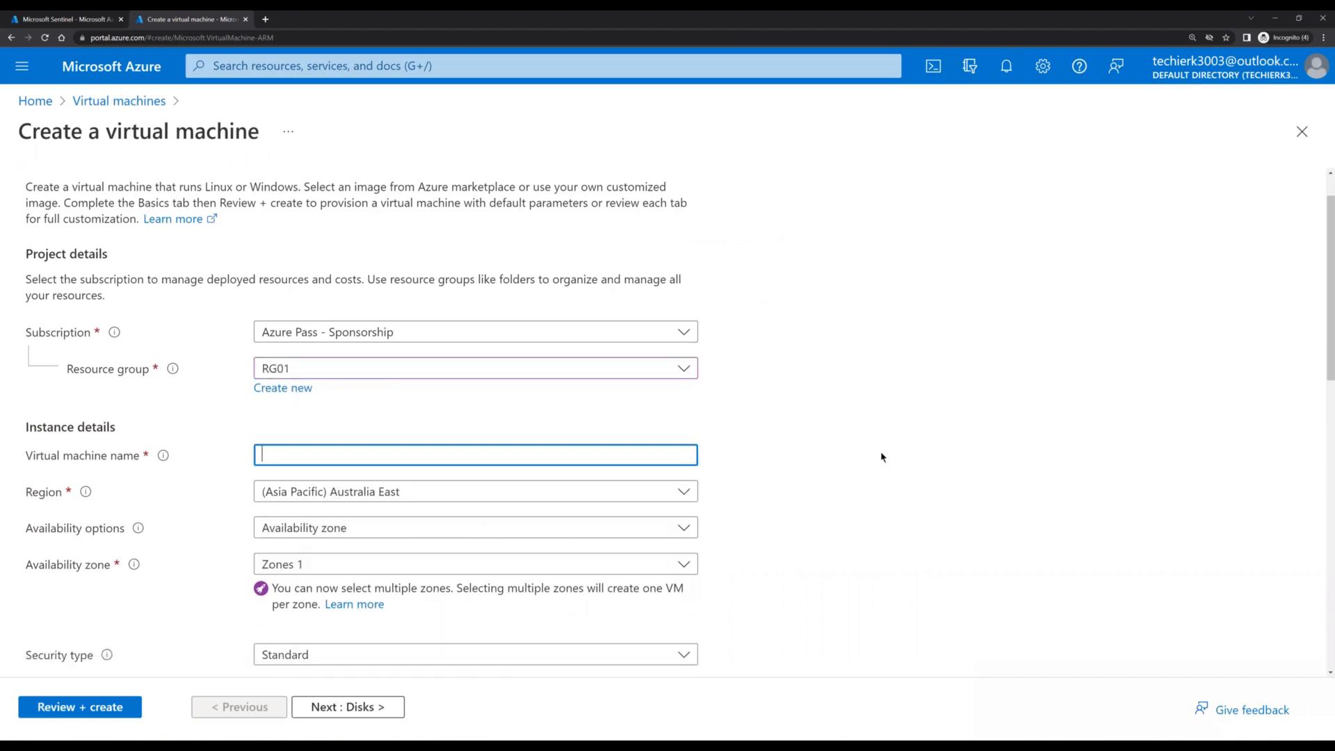
{"action": "type", "text": "VM01"}
Step: Set availability to No infrastructure redundancy required and choose the Windows Server 2022 Datacenter: Azure Edition - x64 Gen2 image
{"action": "scroll", "coordinate": [881, 456], "scroll_direction": "down", "scroll_amount": 2}
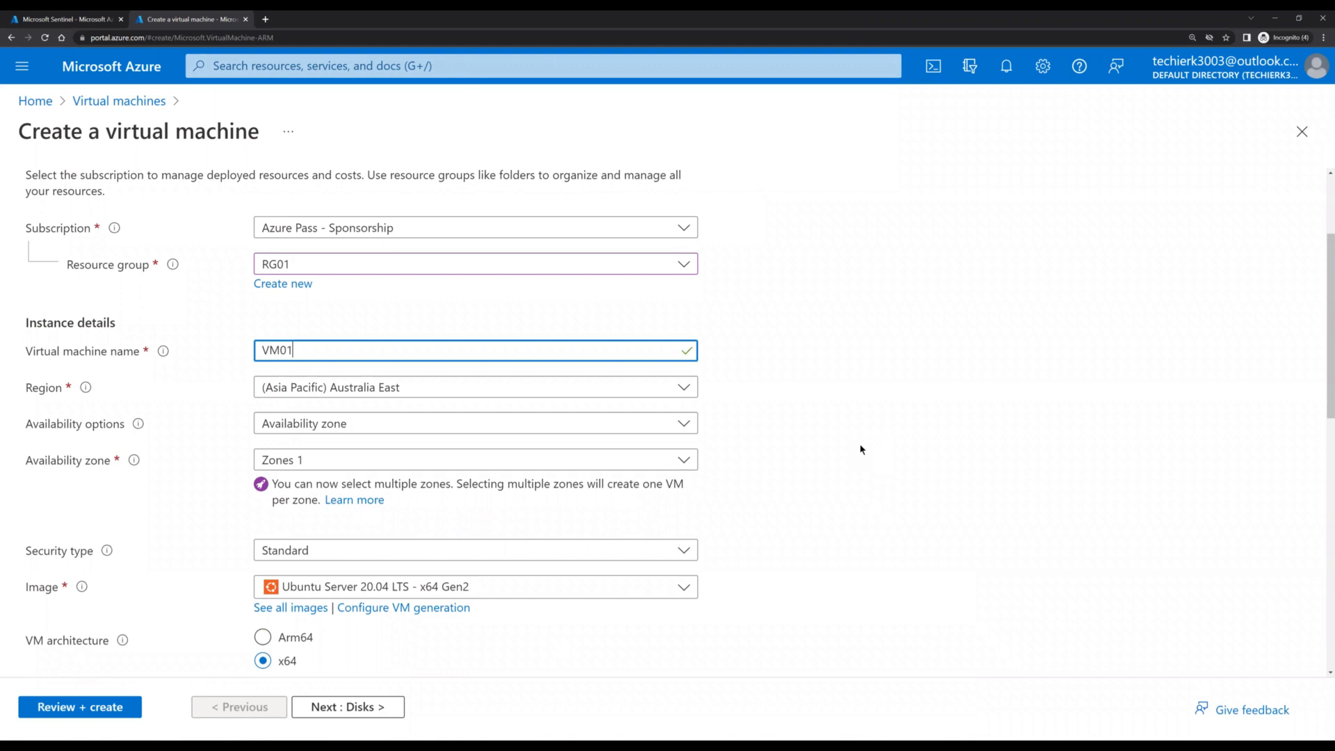
{"action": "left_click", "coordinate": [522, 424]}
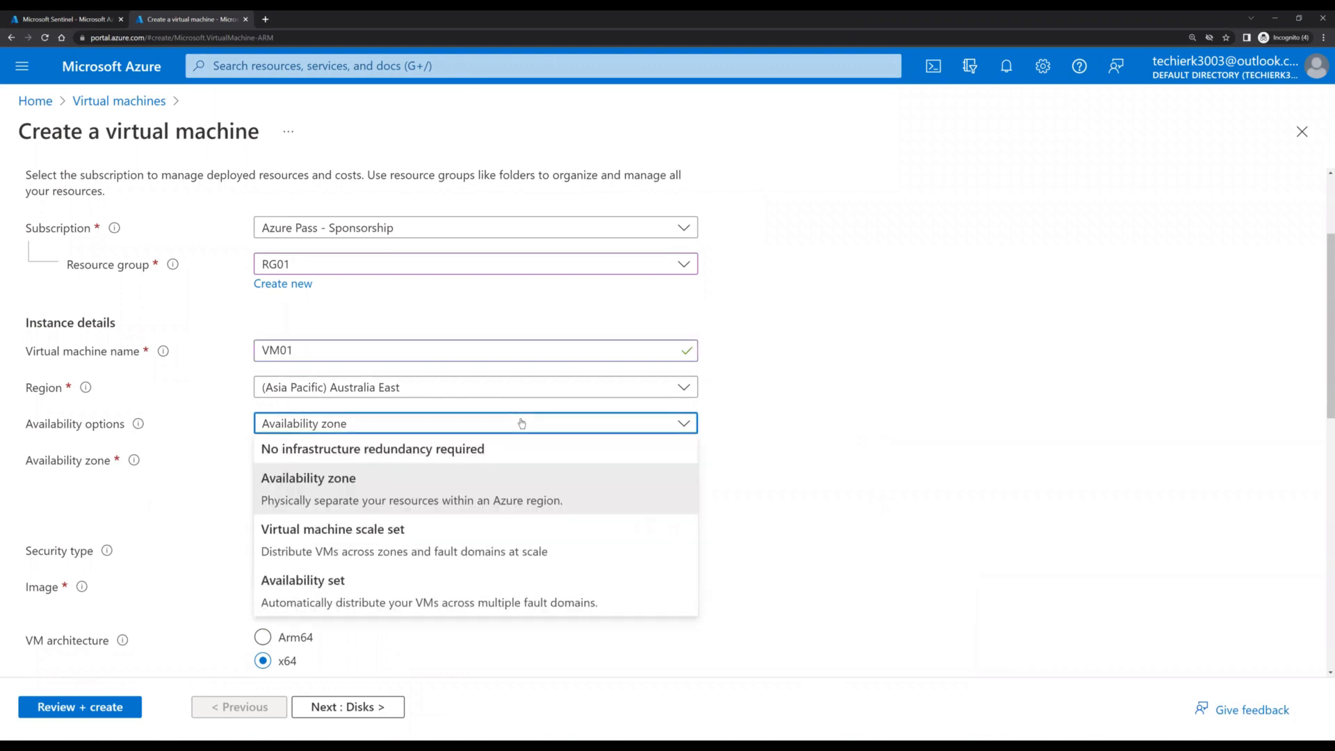
{"action": "left_click", "coordinate": [336, 449]}
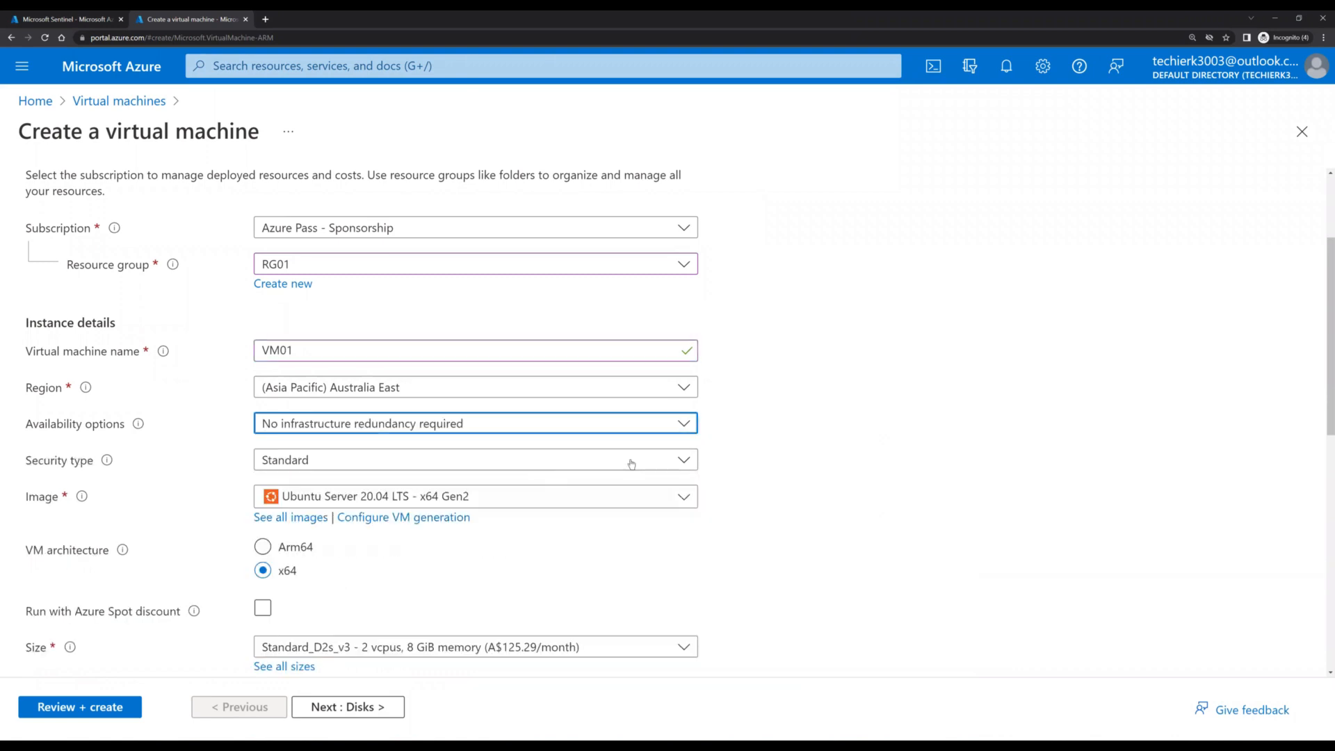
{"action": "left_click", "coordinate": [631, 498]}
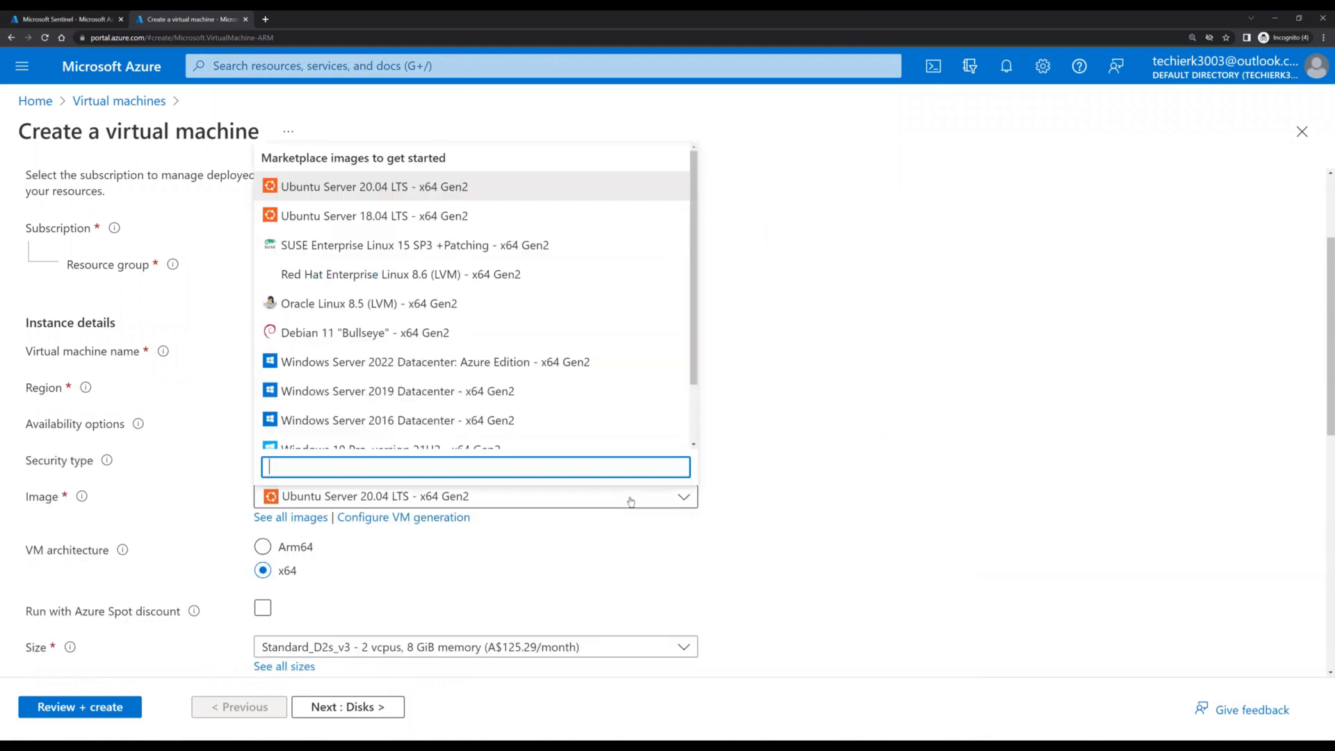
{"action": "left_click", "coordinate": [582, 365]}
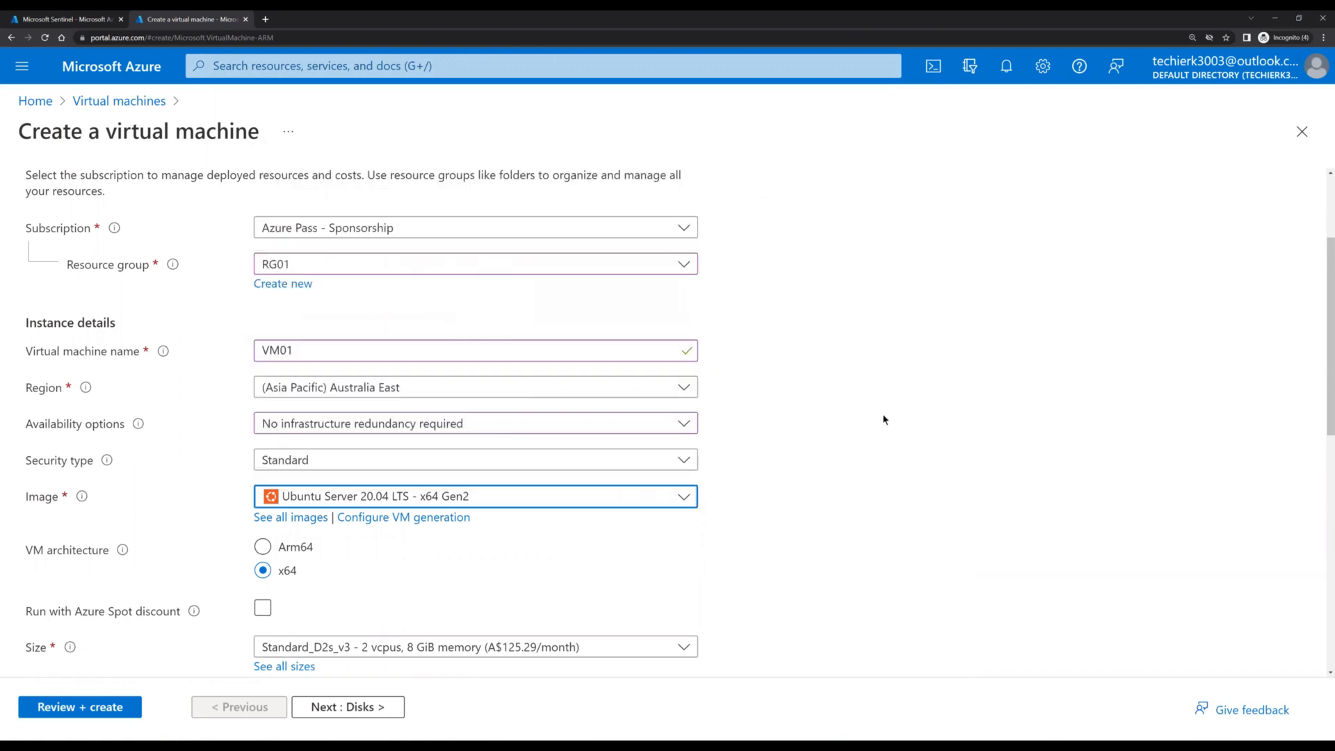
Step: Fill in the administrator account with the username tu01, then enter and confirm the account password
{"action": "scroll", "coordinate": [883, 419], "scroll_direction": "down", "scroll_amount": 4}
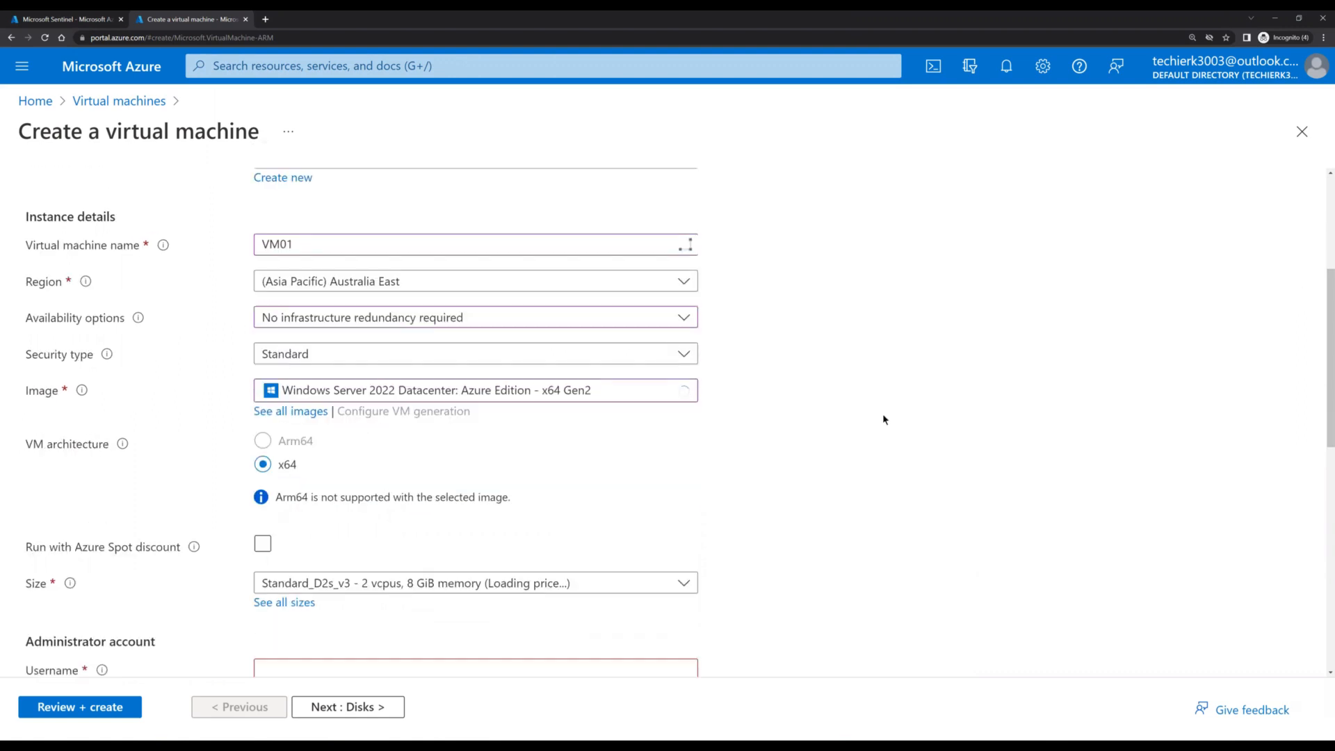
{"action": "left_click", "coordinate": [361, 517]}
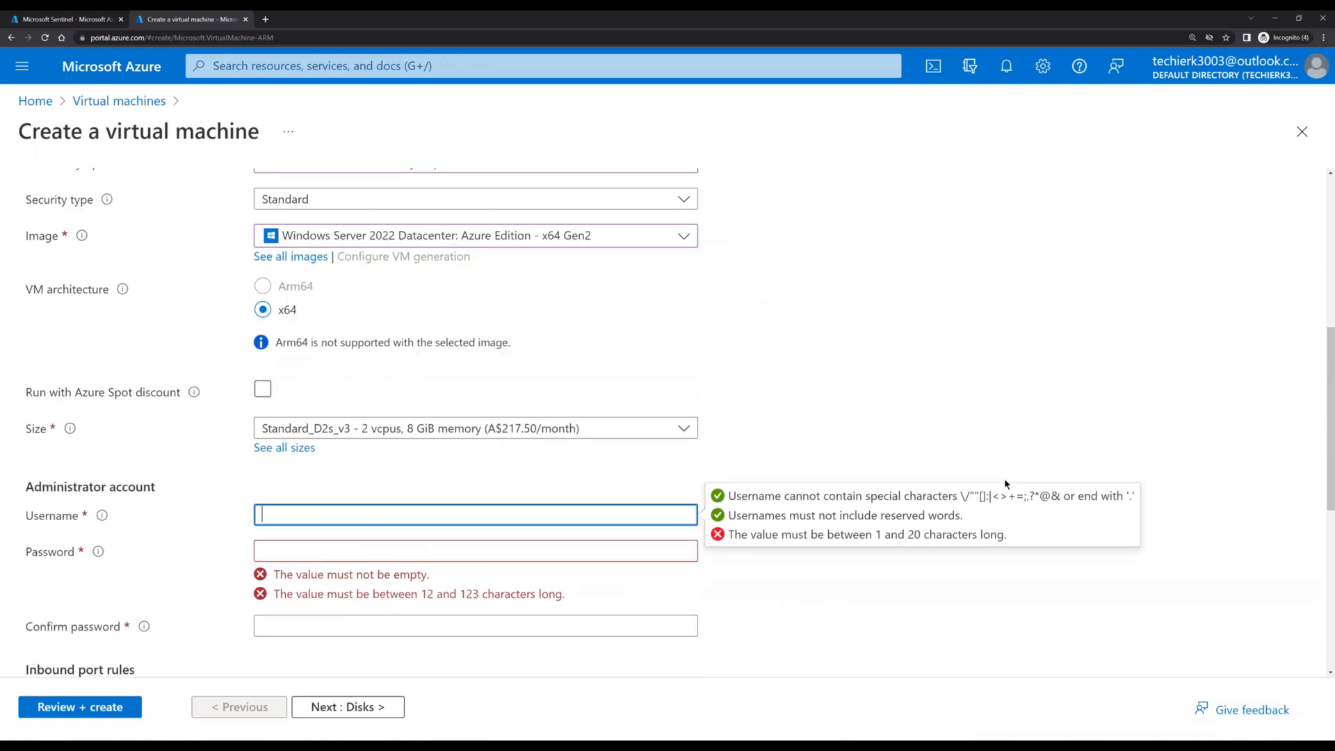
{"action": "type", "text": "tu01"}
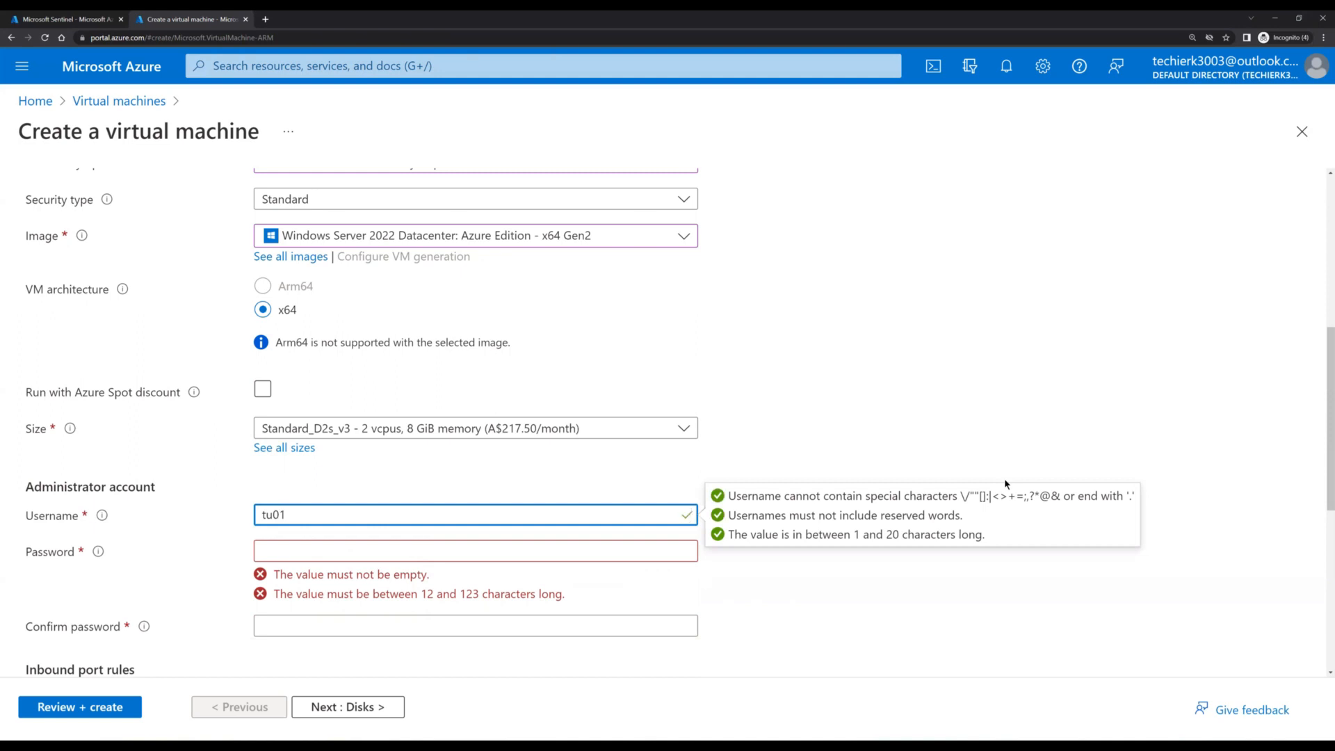
{"action": "key", "text": "Tab"}
{"action": "type", "text": "•••••"}
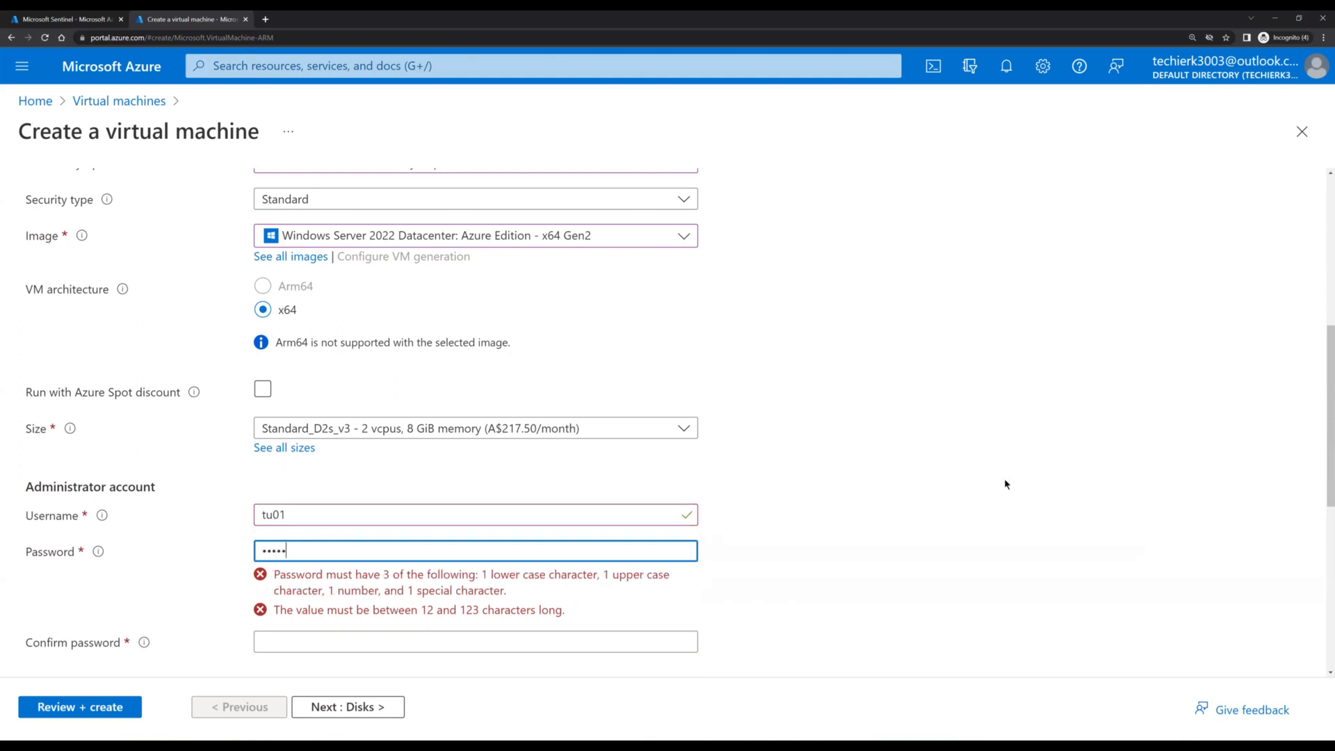
{"action": "type", "text": "•••••••"}
{"action": "key", "text": "Tab"}
{"action": "type", "text": "•••••"}
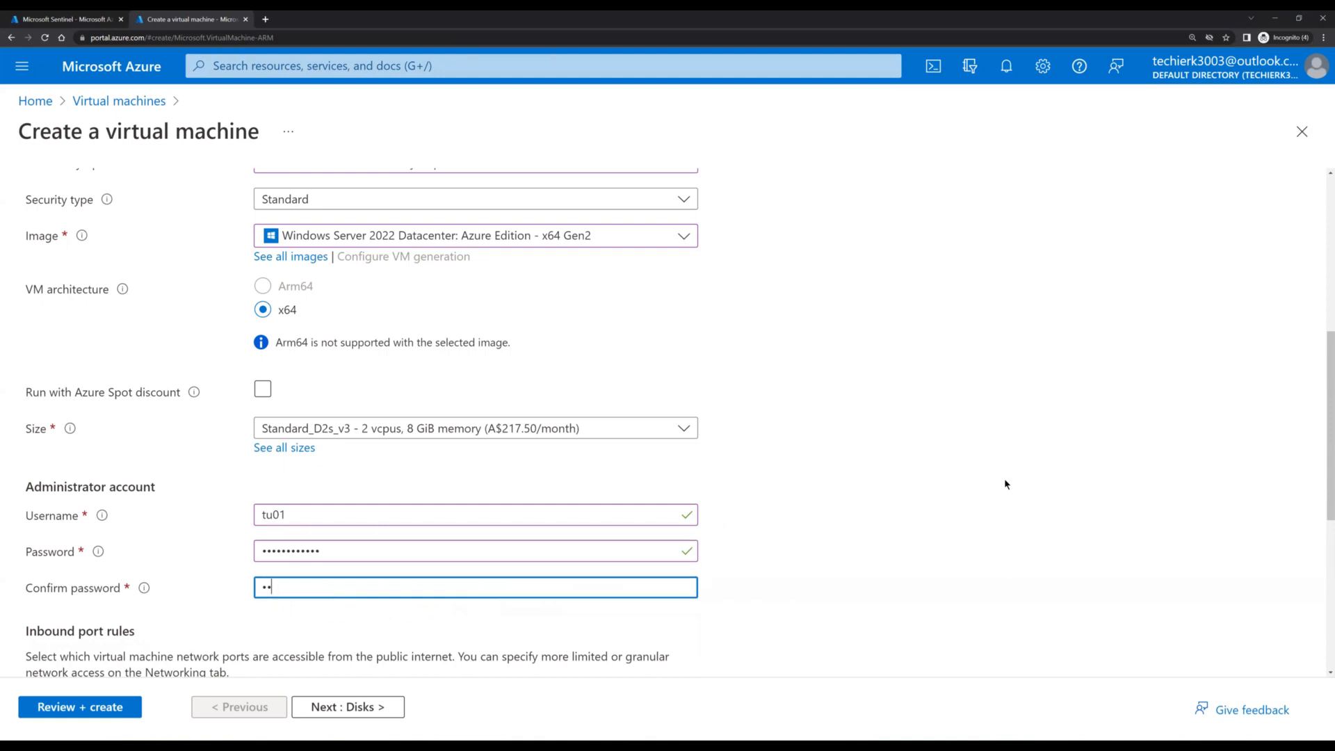
{"action": "type", "text": "••••••"}
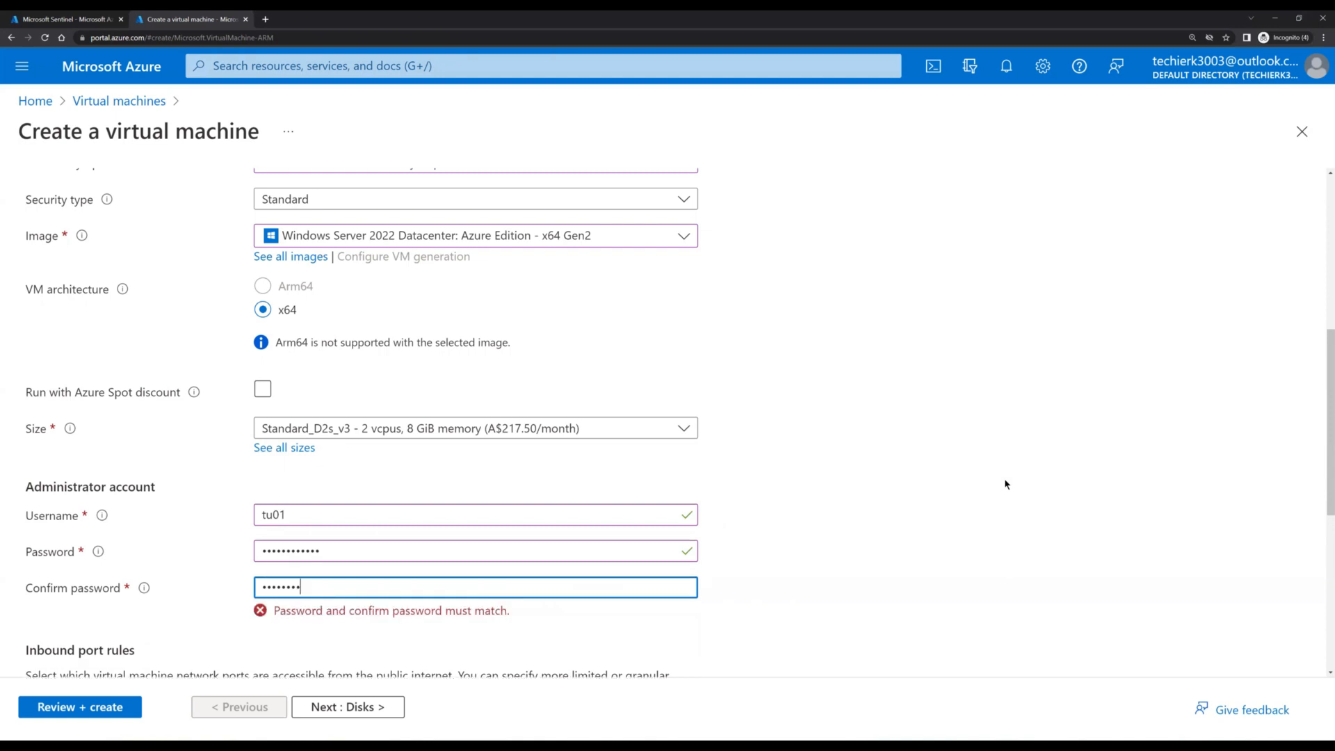
{"action": "type", "text": "•"}
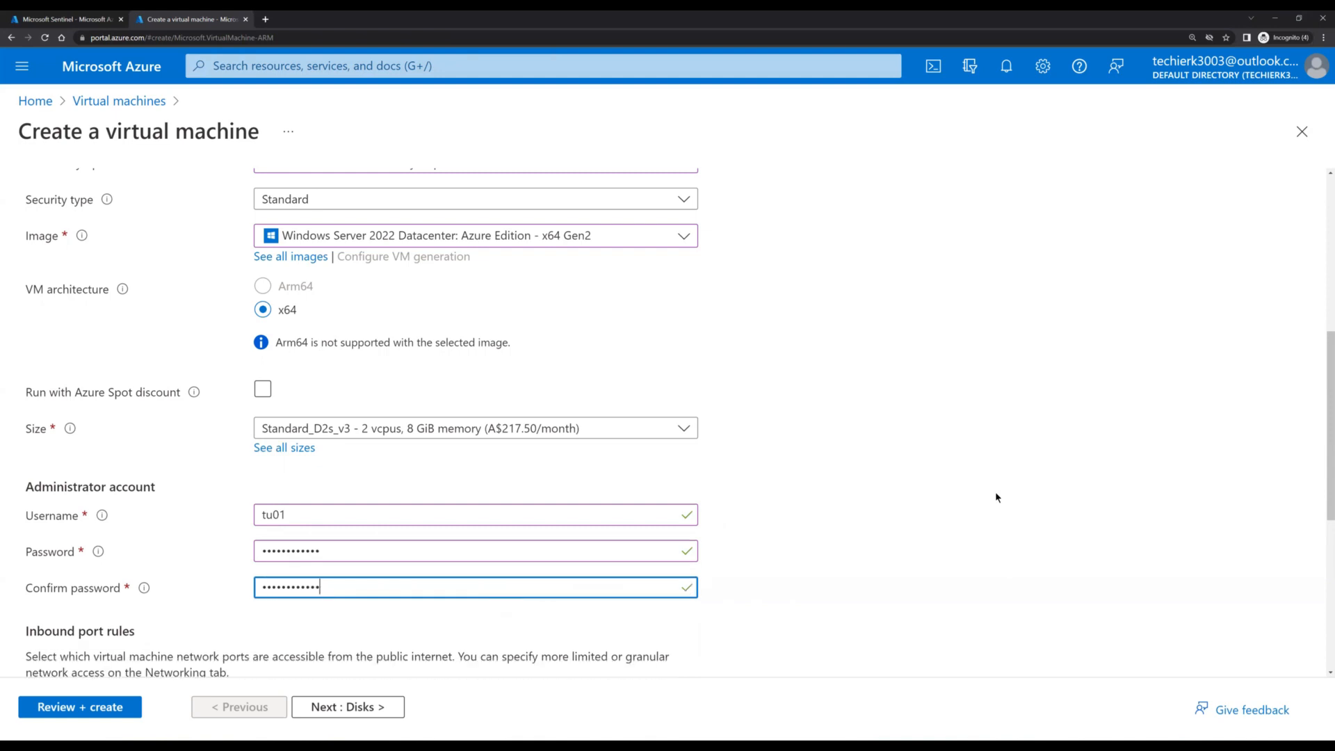
Step: Add HTTP (80) to the allowed public inbound ports, keeping RDP (3389) selected
{"action": "scroll", "coordinate": [456, 661], "scroll_direction": "down", "scroll_amount": 2}
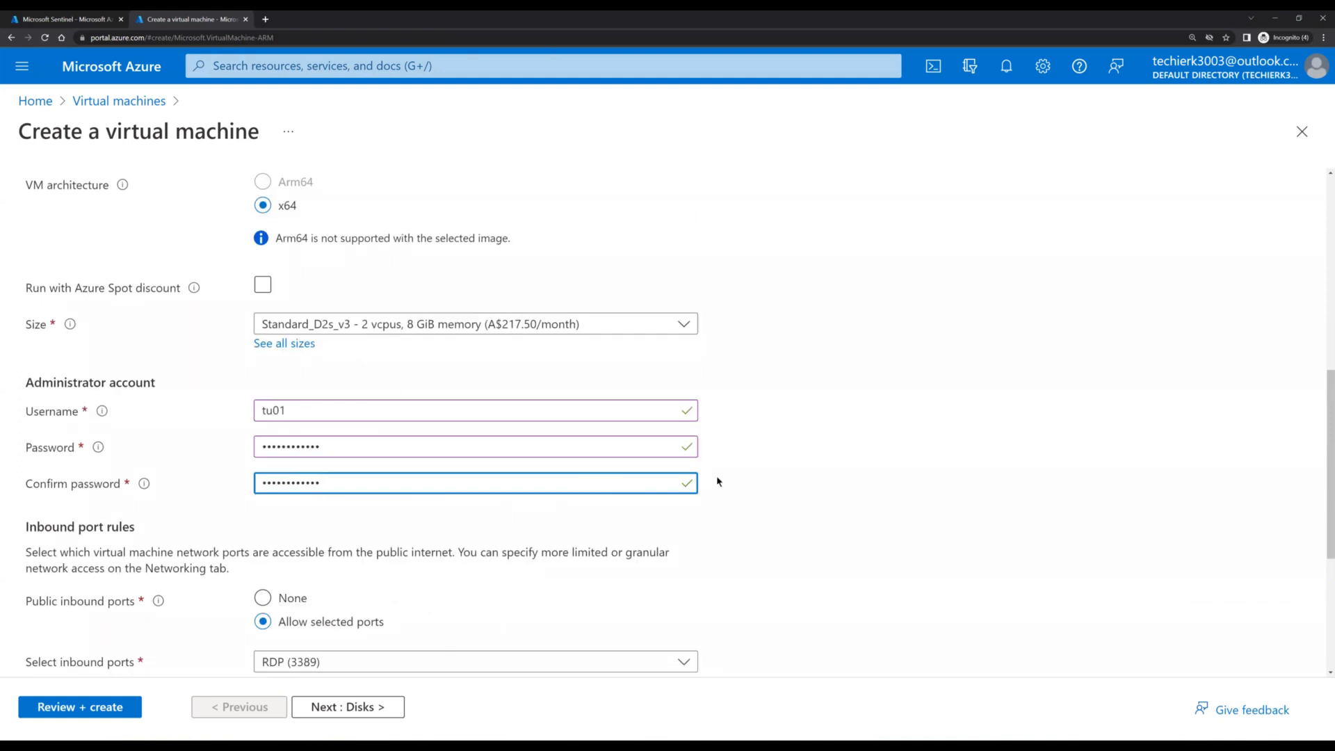
{"action": "scroll", "coordinate": [579, 448], "scroll_direction": "down", "scroll_amount": 2}
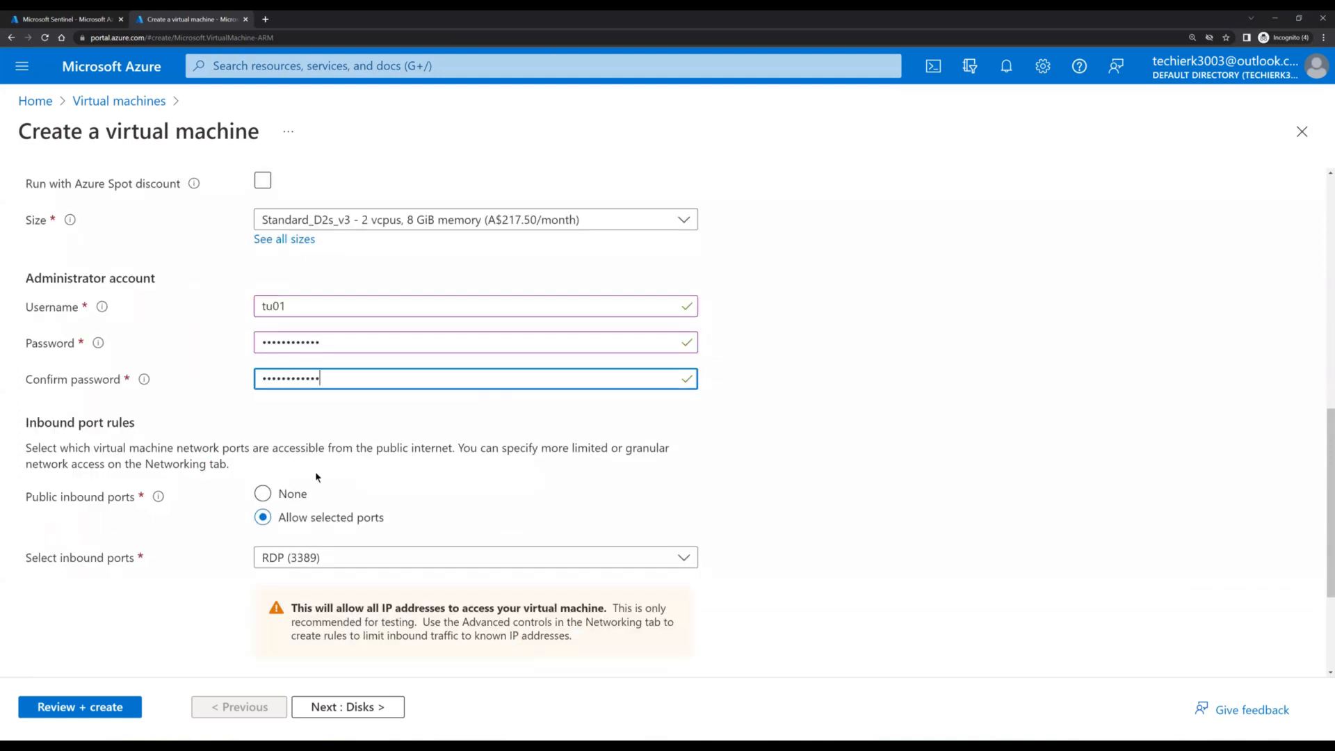
{"action": "left_click", "coordinate": [399, 561]}
{"action": "left_click", "coordinate": [270, 582]}
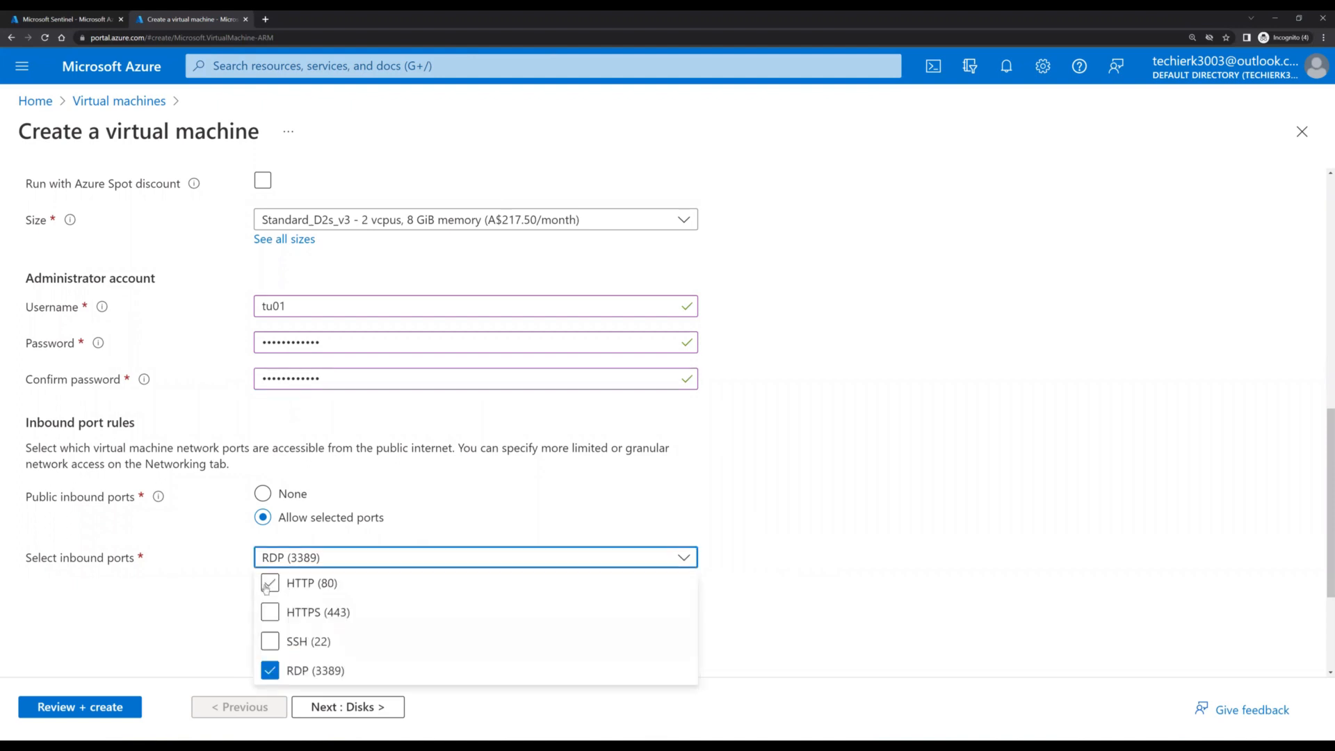
{"action": "left_click", "coordinate": [430, 709]}
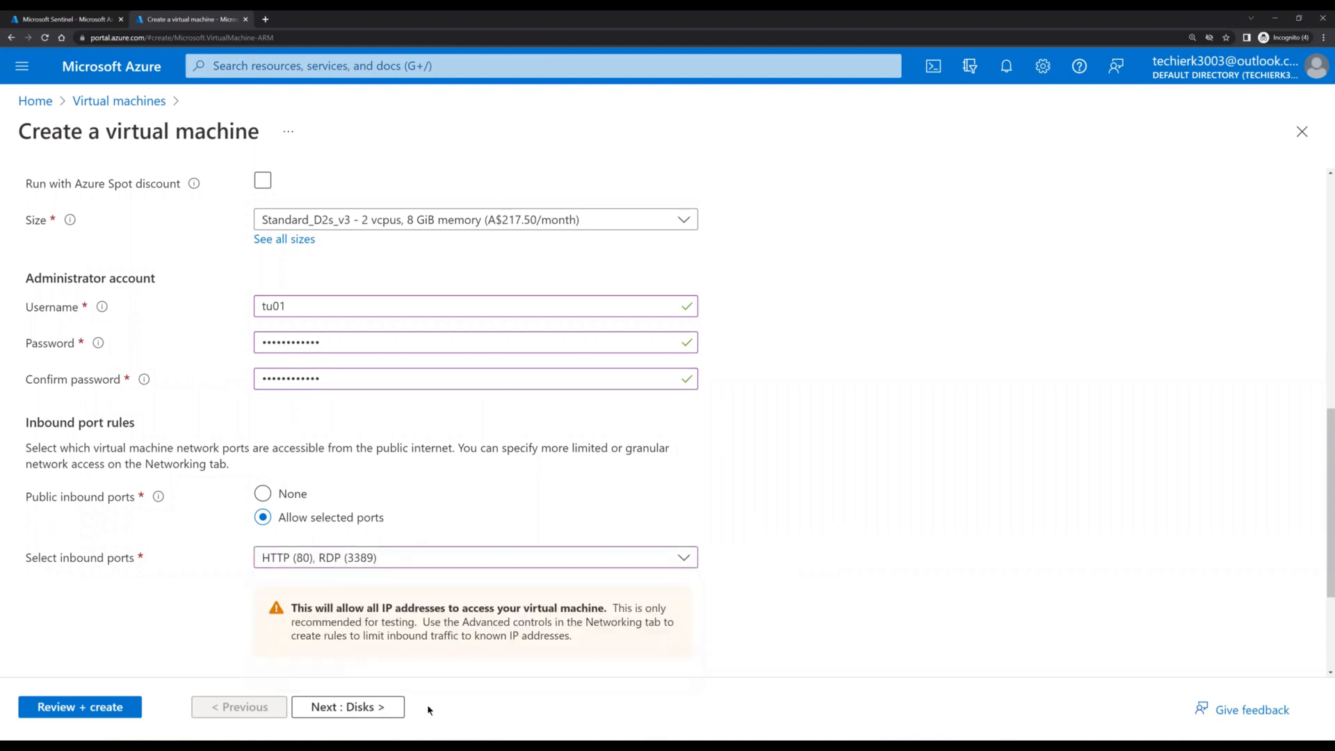
Step: Accept the default Disks, Networking, Management and Monitoring settings and proceed to the Advanced settings
{"action": "left_click", "coordinate": [382, 709]}
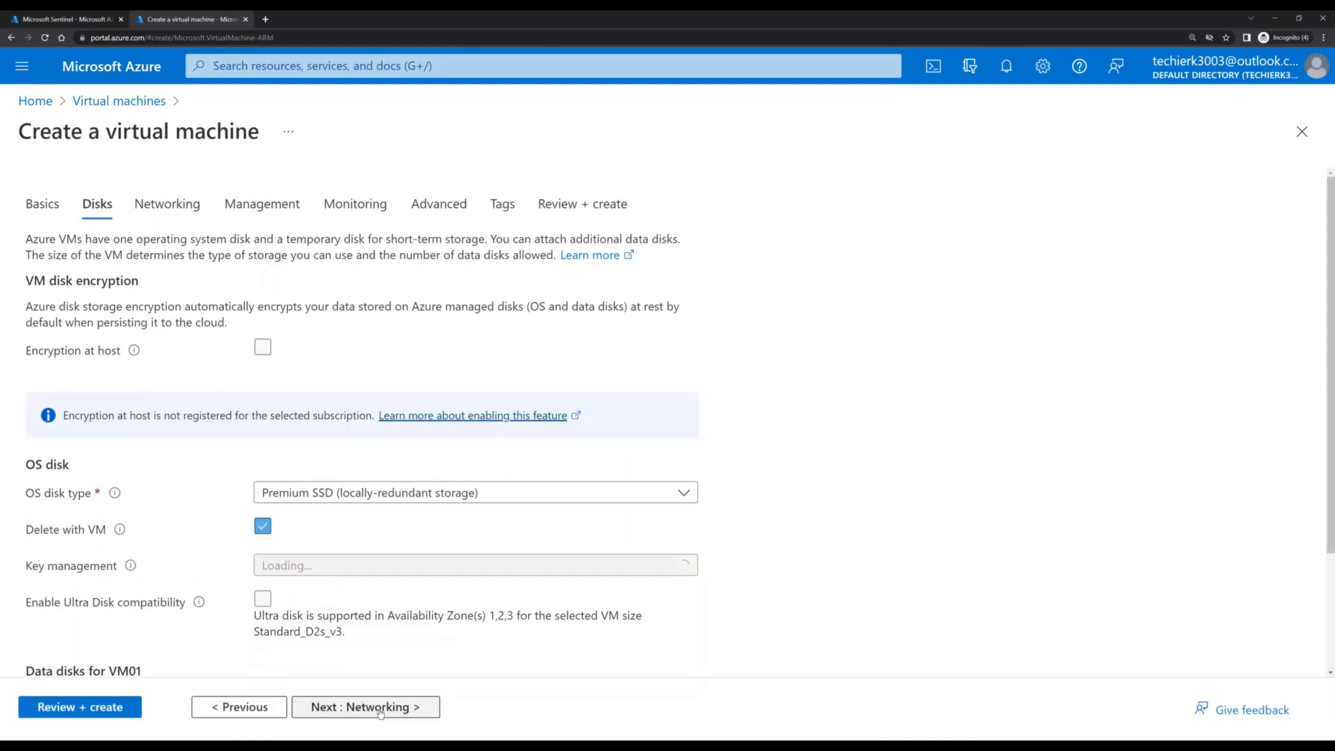
{"action": "left_click", "coordinate": [381, 707]}
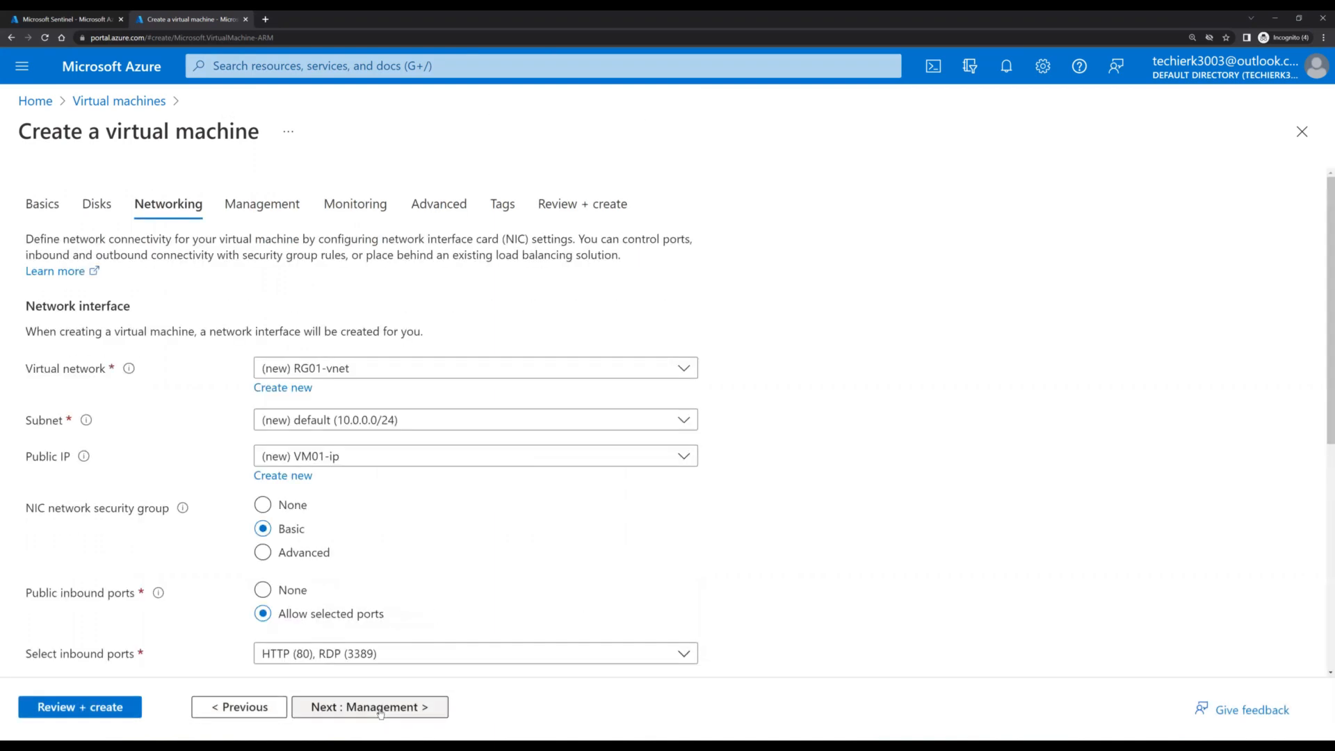
{"action": "left_click", "coordinate": [380, 707]}
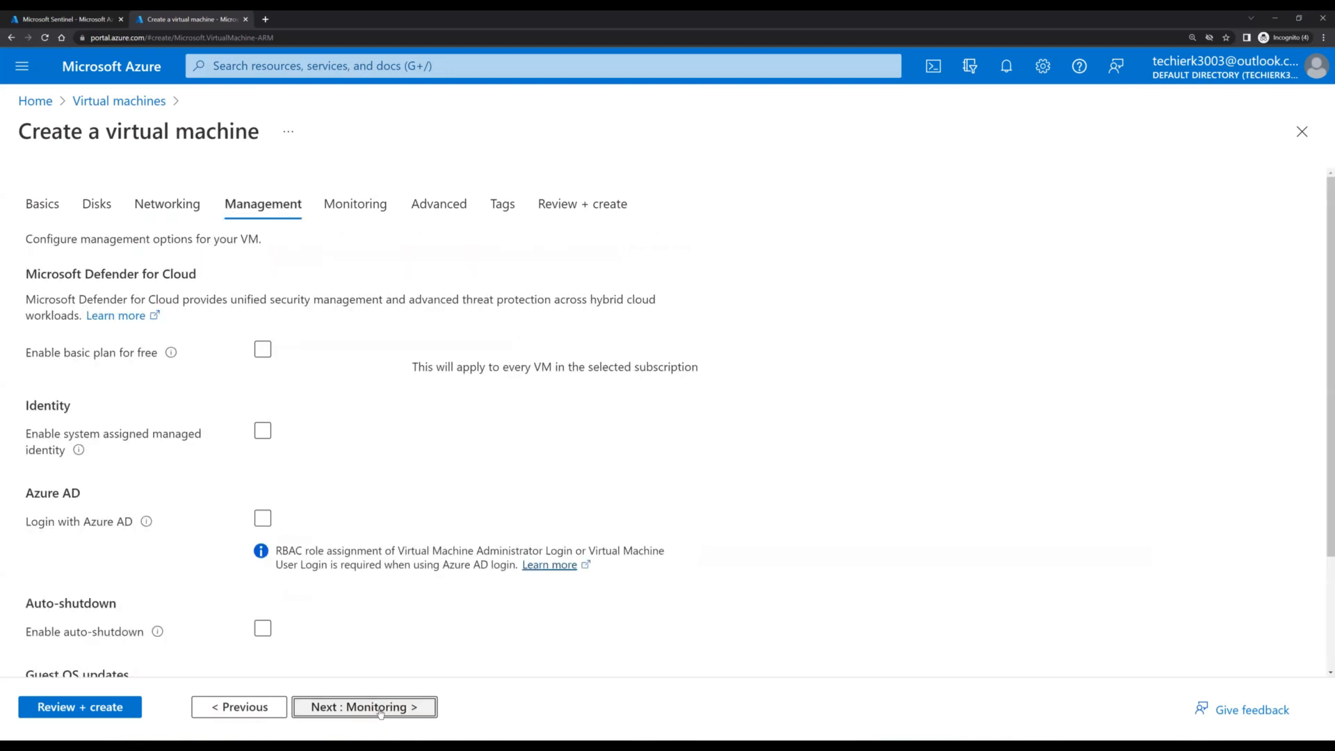
{"action": "left_click", "coordinate": [380, 712]}
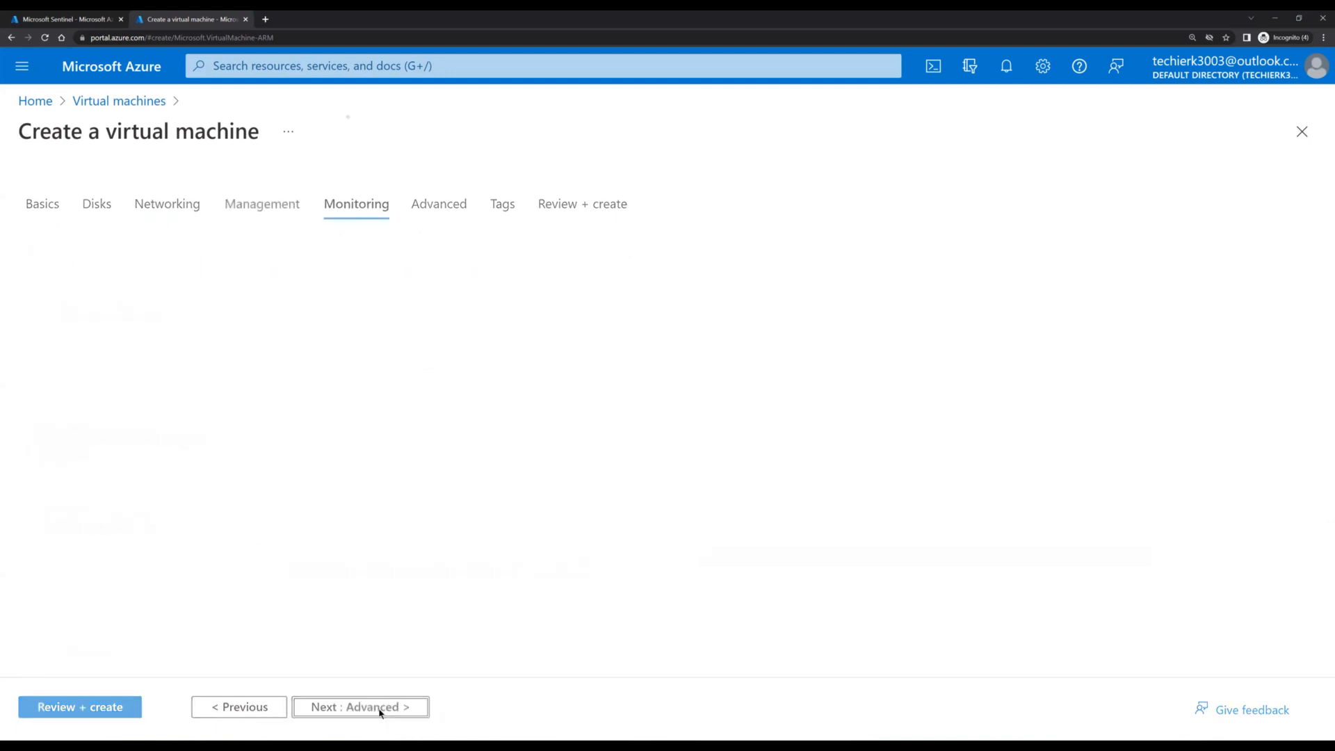
{"action": "left_click", "coordinate": [381, 707]}
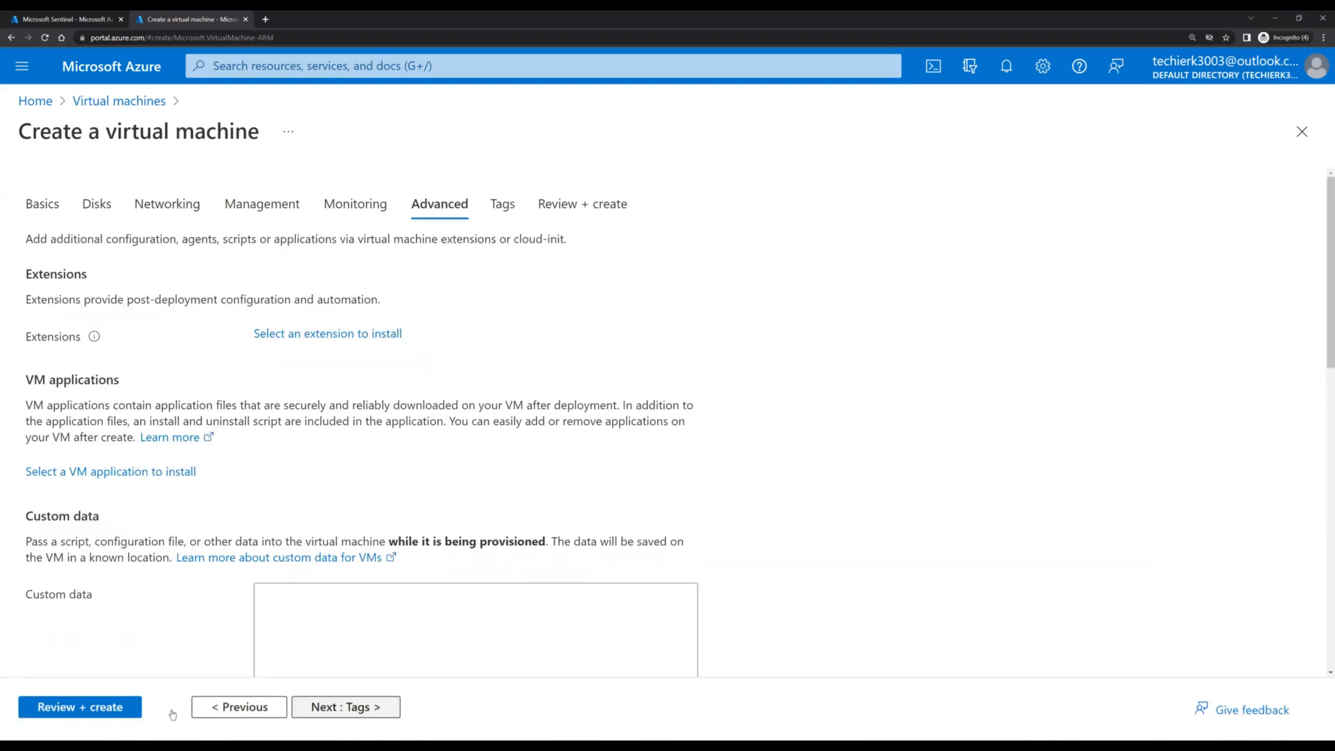
Step: Validate and deploy the virtual machine VM01, and open its resource overview once deployment completes
{"action": "left_click", "coordinate": [102, 715]}
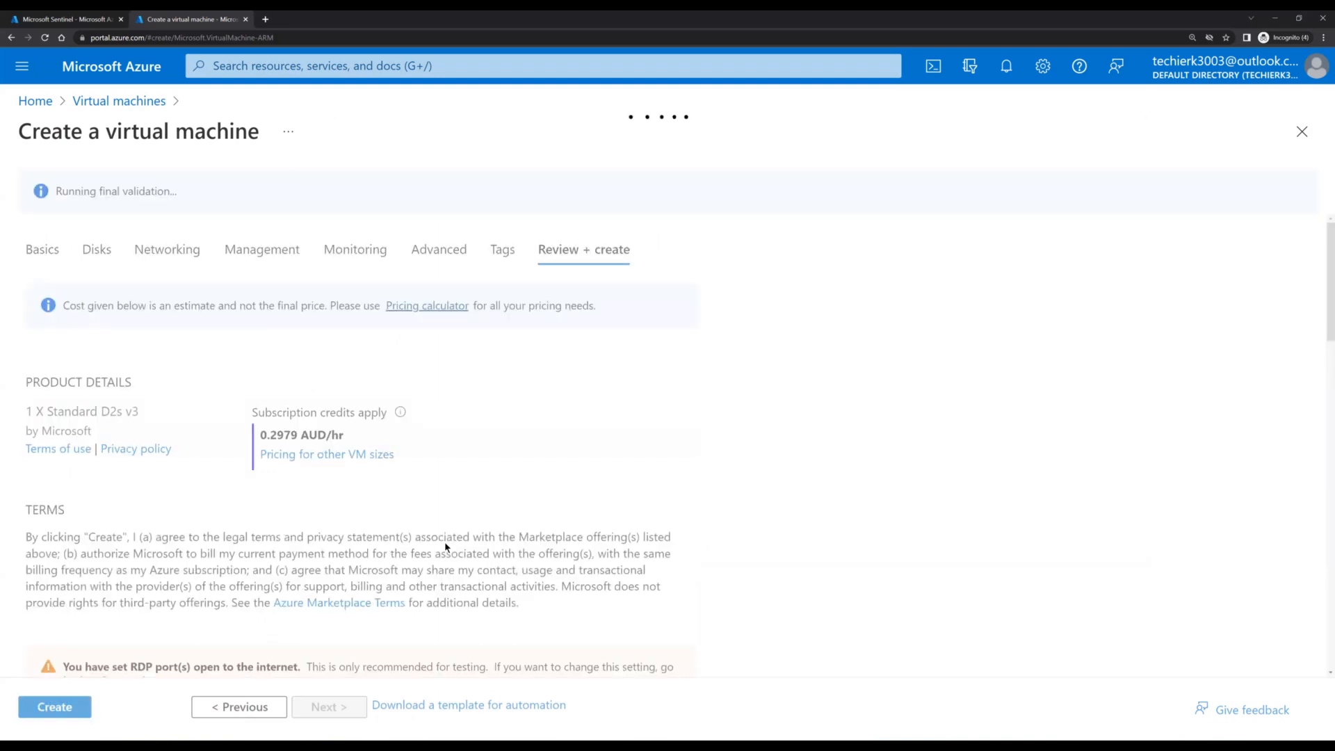
{"action": "left_click", "coordinate": [69, 713]}
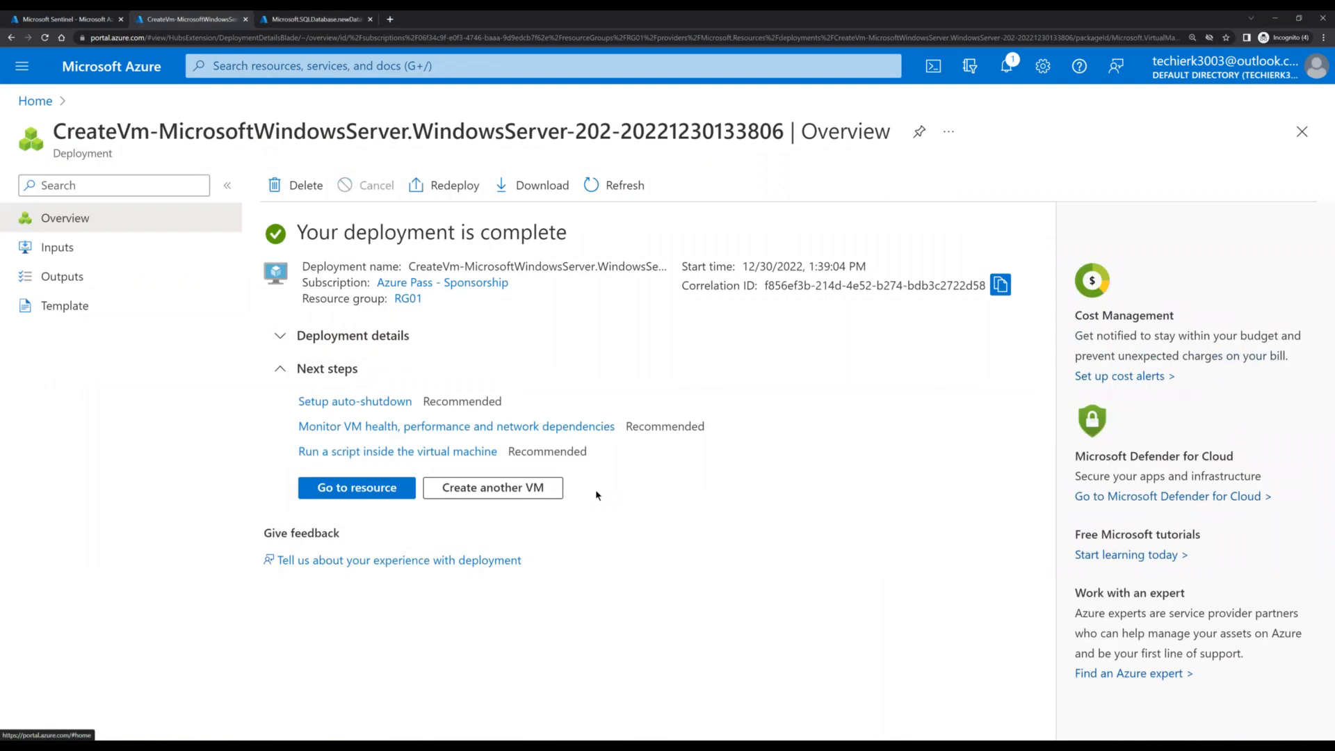
{"action": "left_click", "coordinate": [359, 489]}
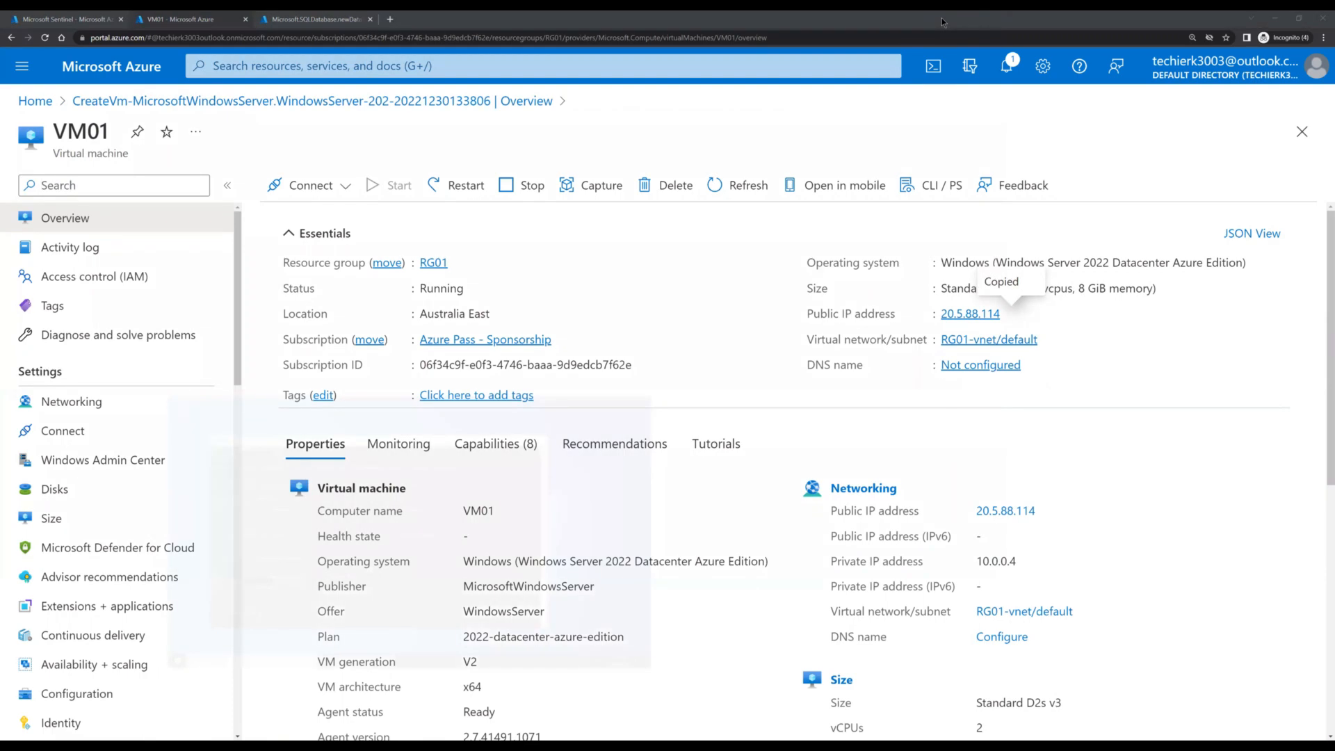
Step: Switch to the Microsoft Sentinel browser tab and open the law3003 Log Analytics workspace from the portal home, collapsing the workspace list
{"action": "left_click", "coordinate": [72, 20]}
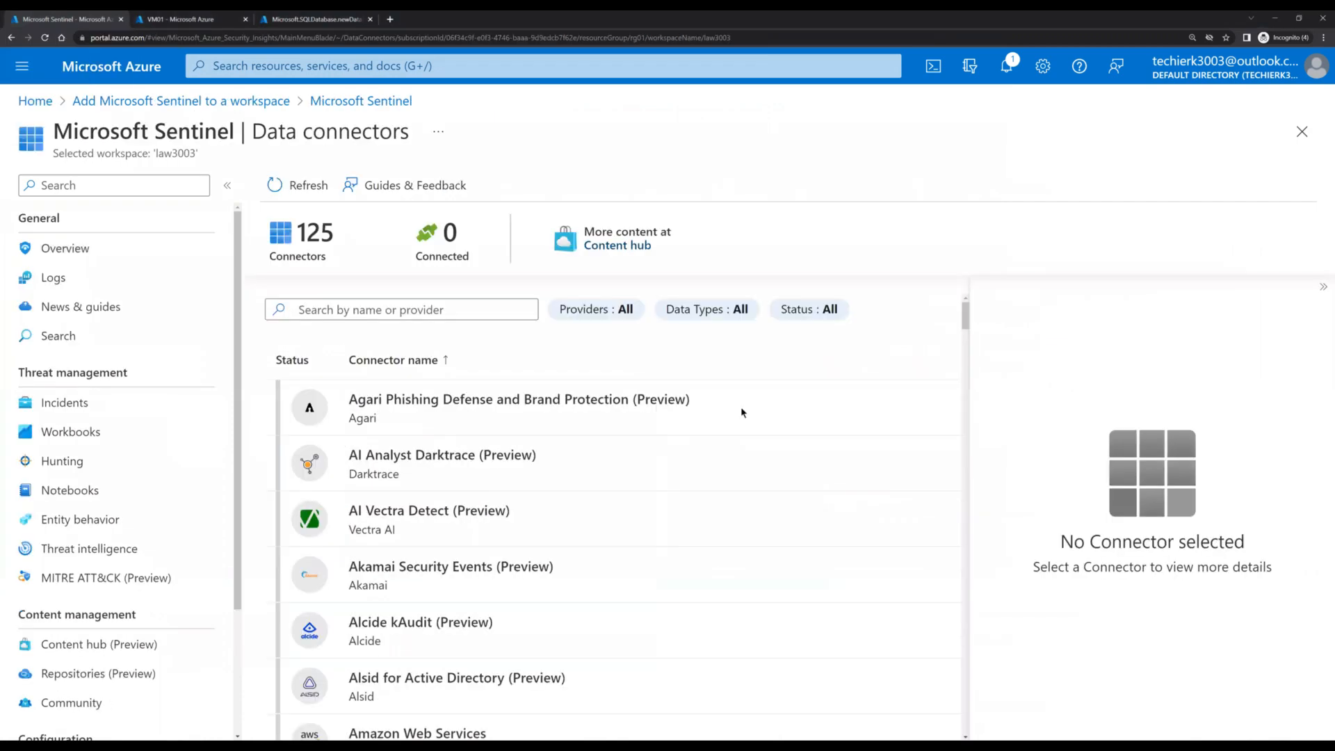
{"action": "left_click", "coordinate": [34, 101]}
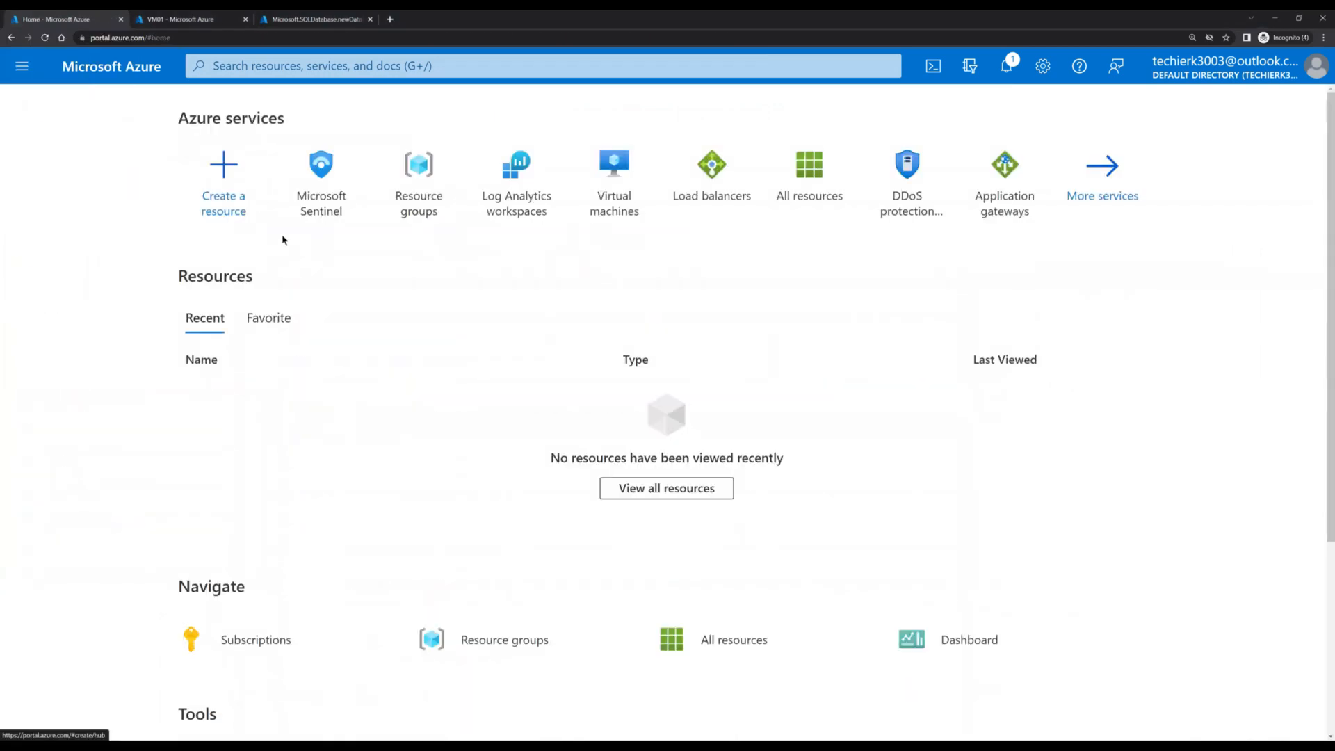
{"action": "left_click", "coordinate": [515, 205]}
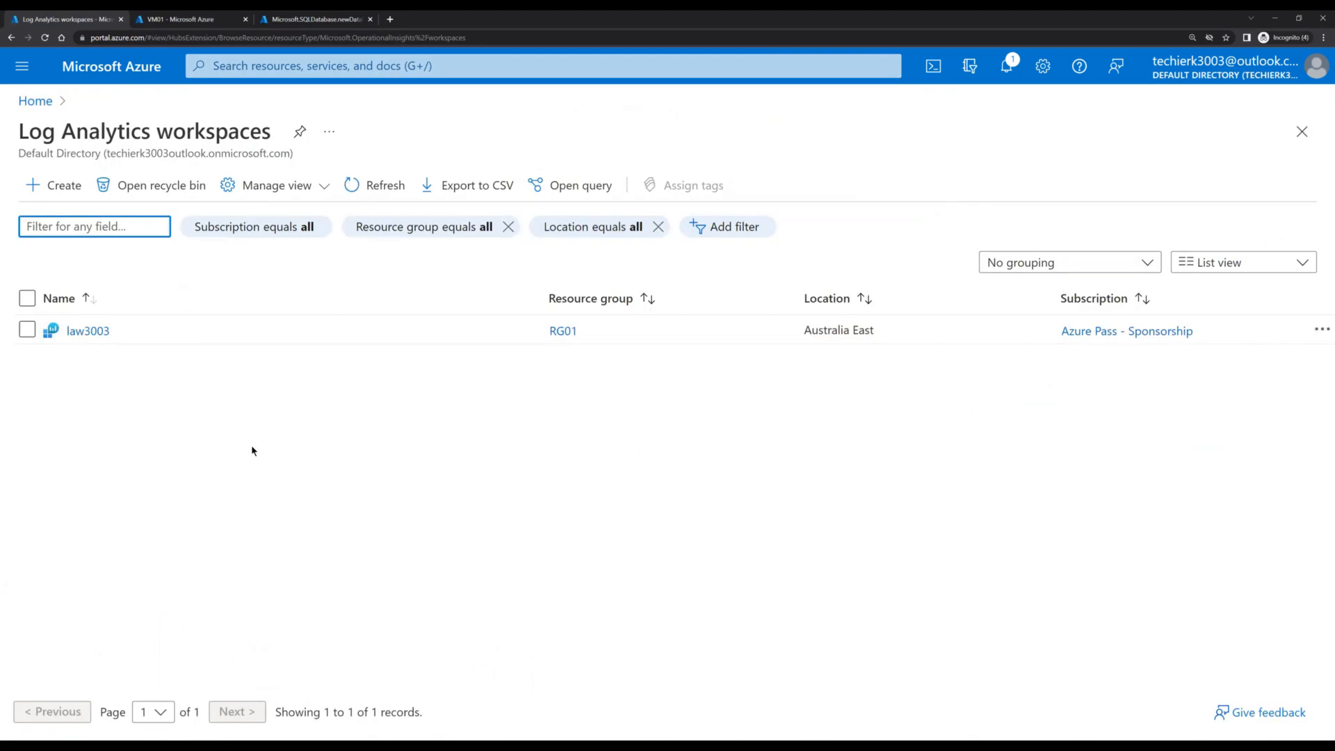
{"action": "left_click", "coordinate": [89, 333]}
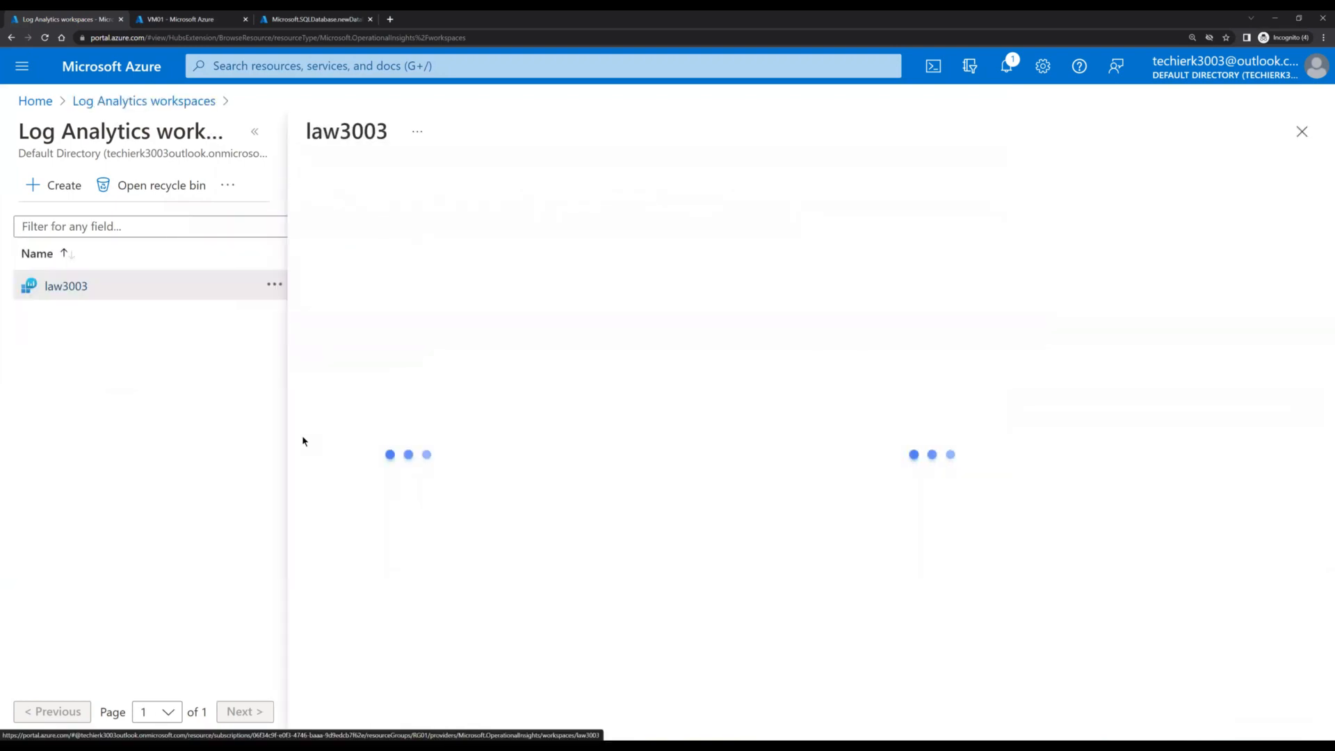
{"action": "left_click", "coordinate": [254, 132]}
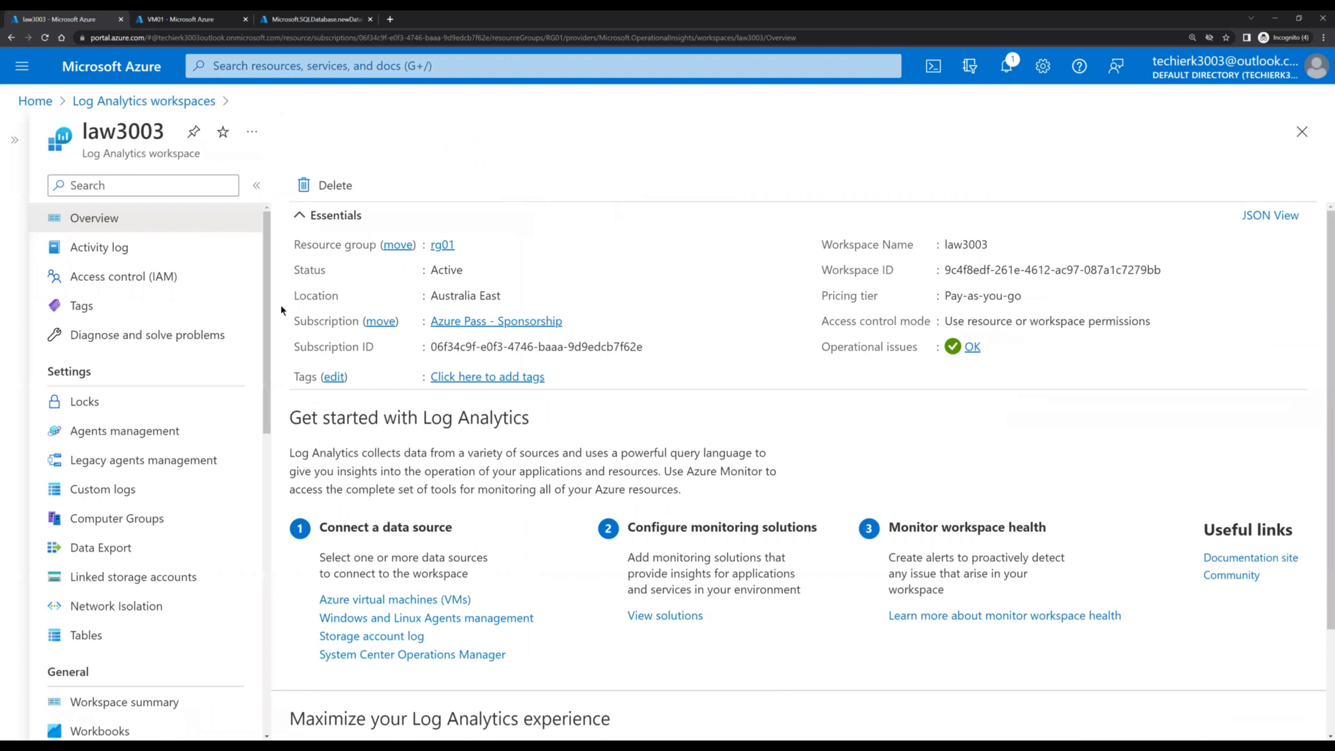
Step: Open the virtual machines data source page of the law3003 workspace
{"action": "left_click_drag", "start_coordinate": [267, 378], "coordinate": [281, 562]}
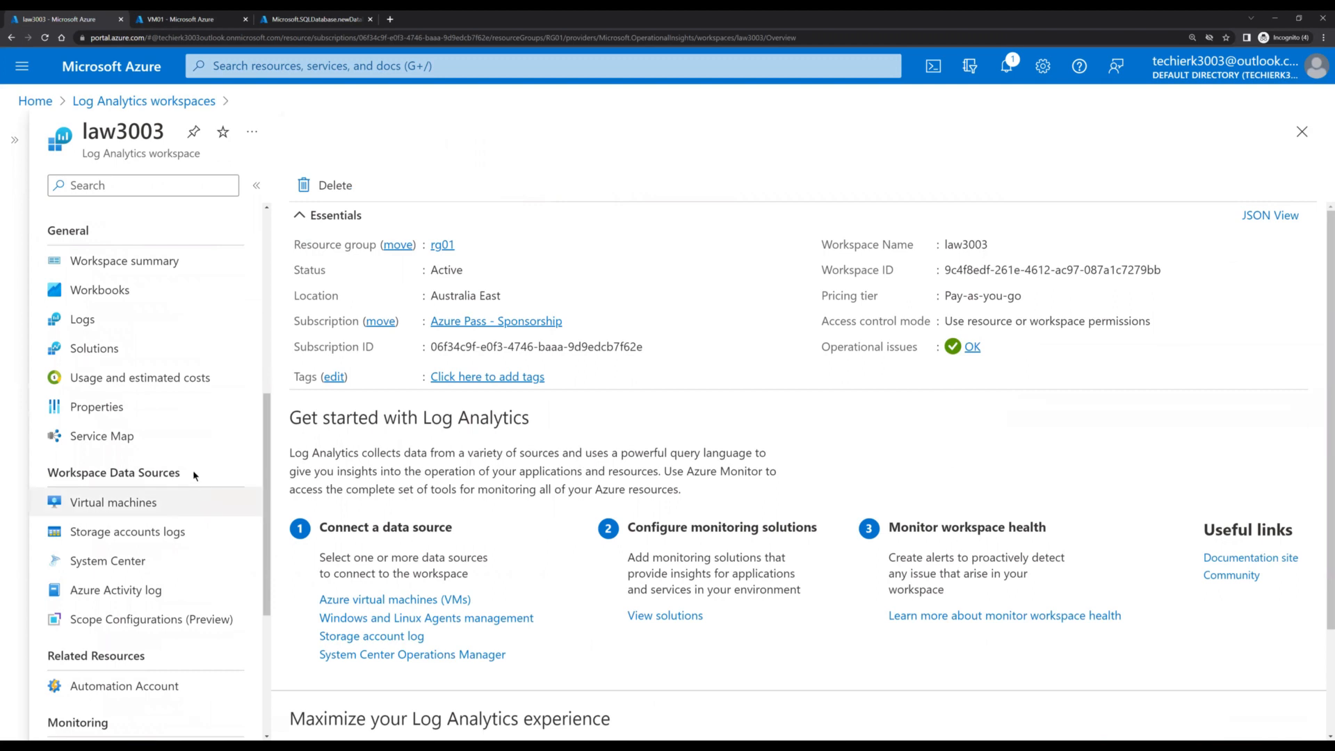
{"action": "left_click", "coordinate": [168, 512]}
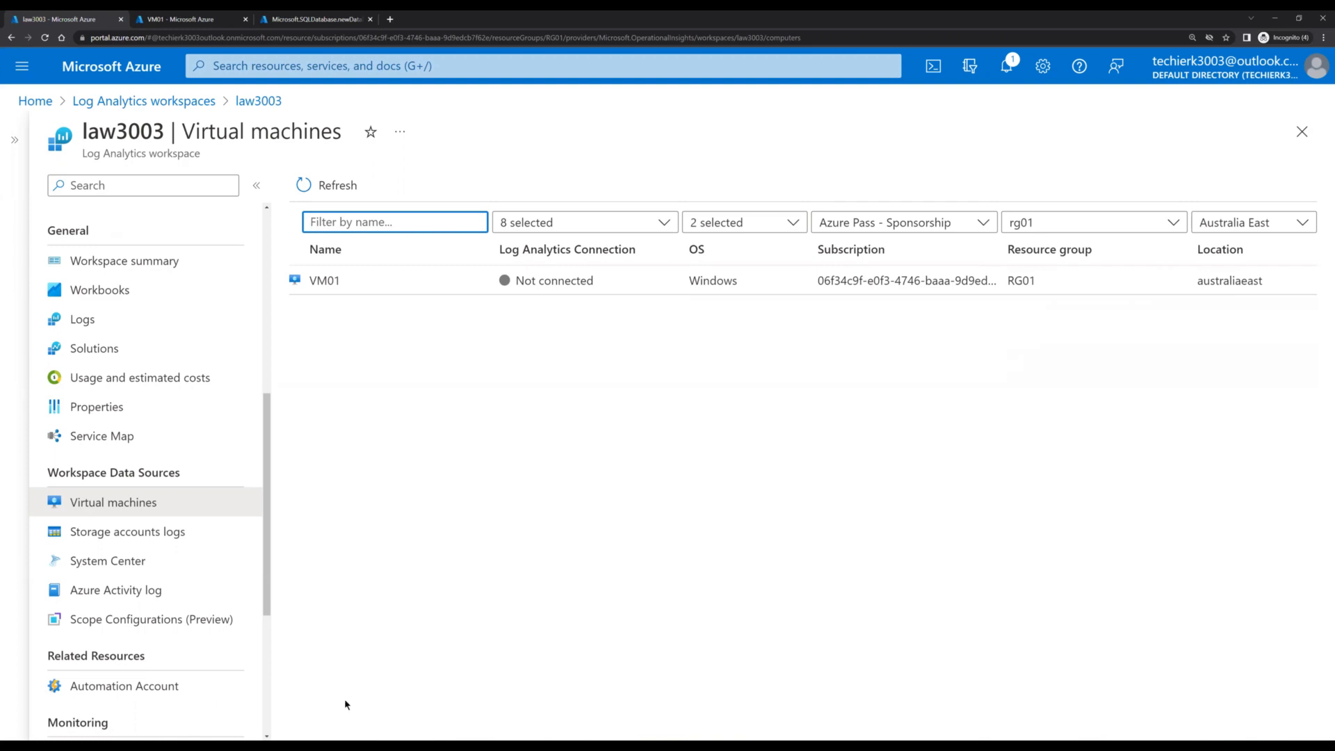
Step: Switch to the VM's Remote Desktop session, run appwiz.cpl to examine its installed programs, and return to the Azure portal
{"action": "key", "text": "alt+Tab"}
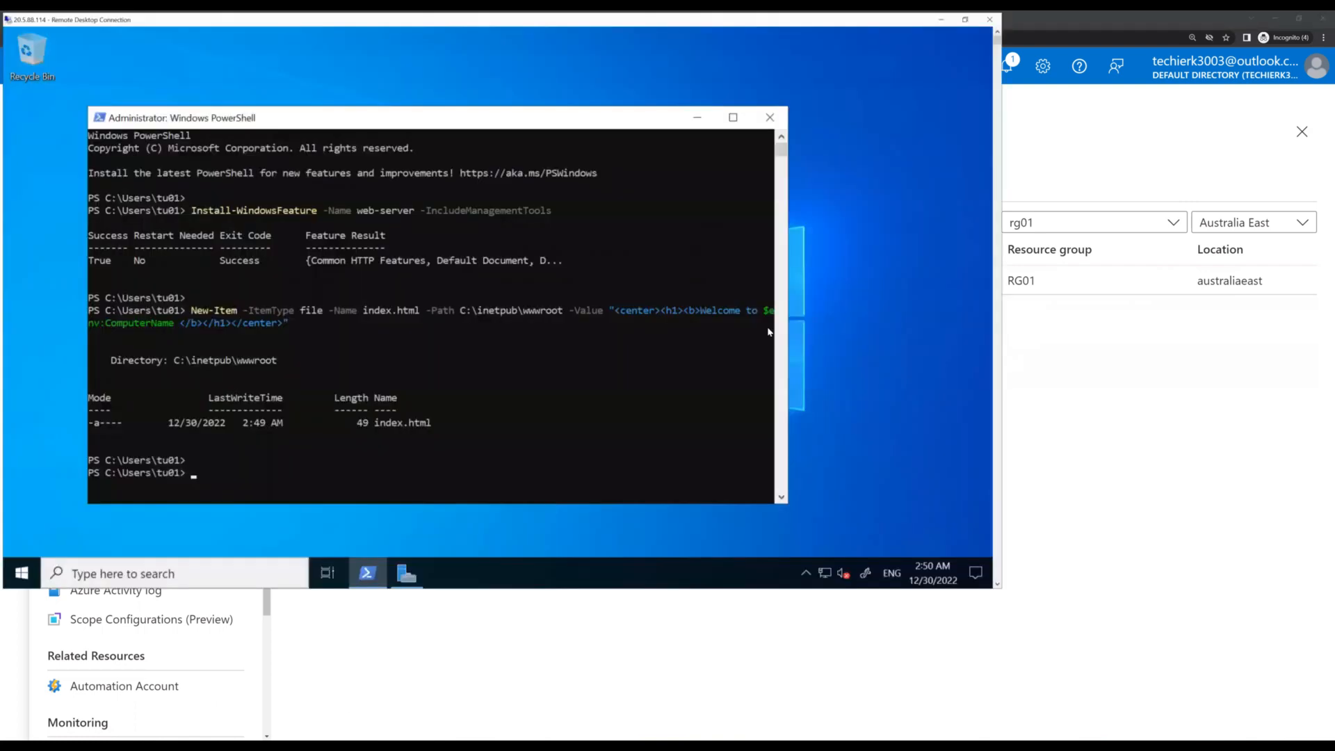
{"action": "left_click", "coordinate": [696, 117]}
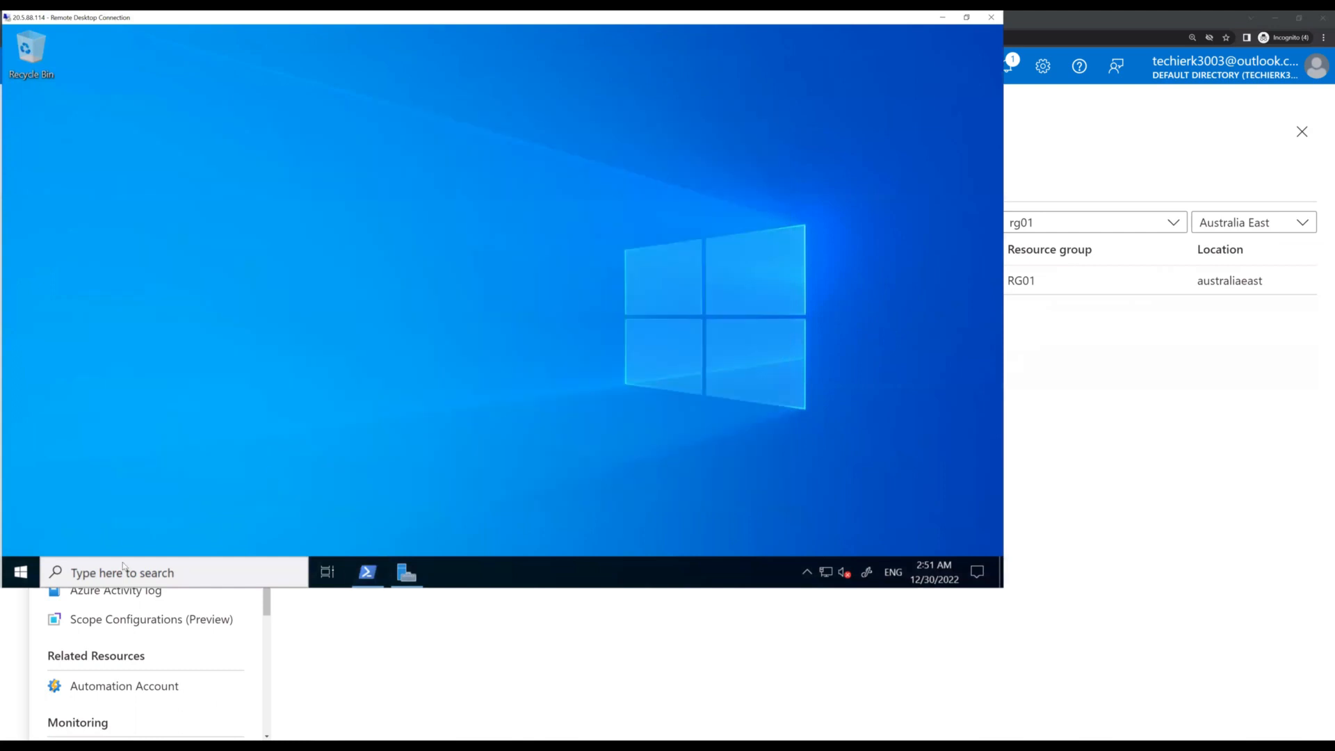
{"action": "right_click", "coordinate": [17, 577]}
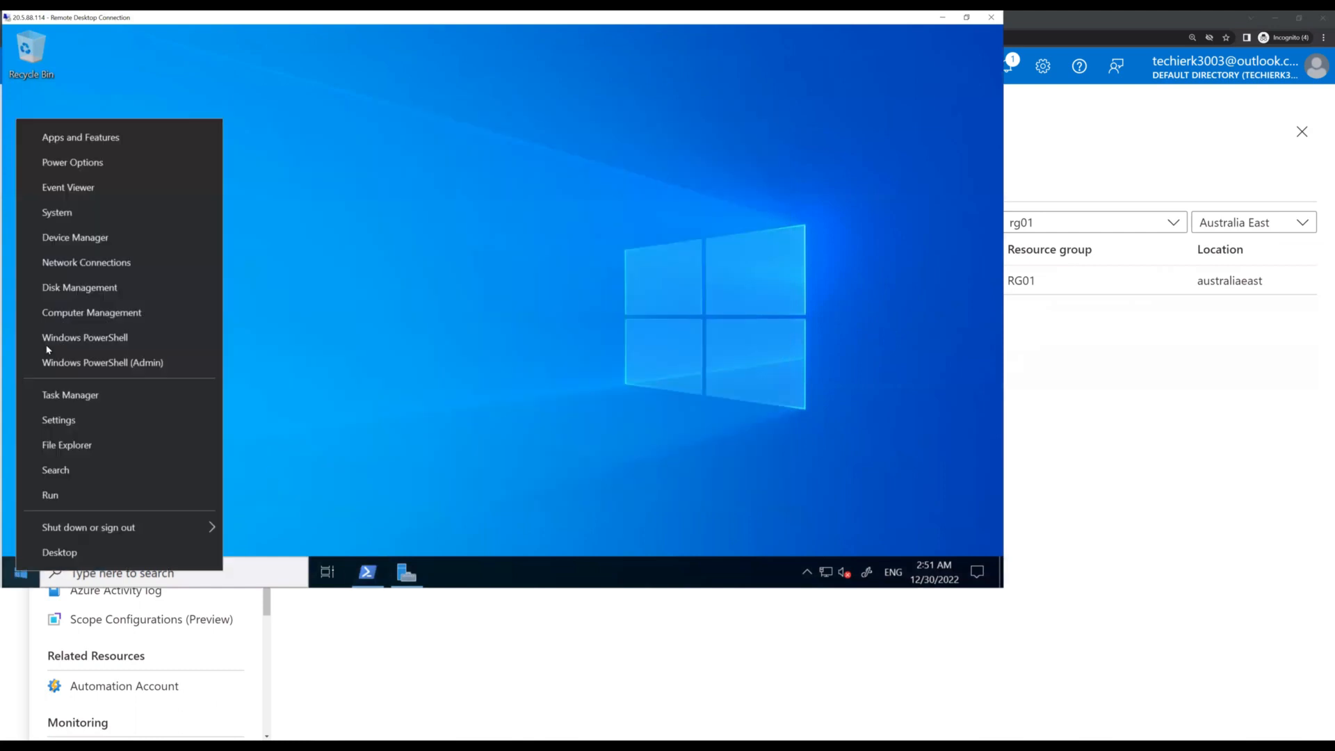
{"action": "left_click", "coordinate": [83, 495]}
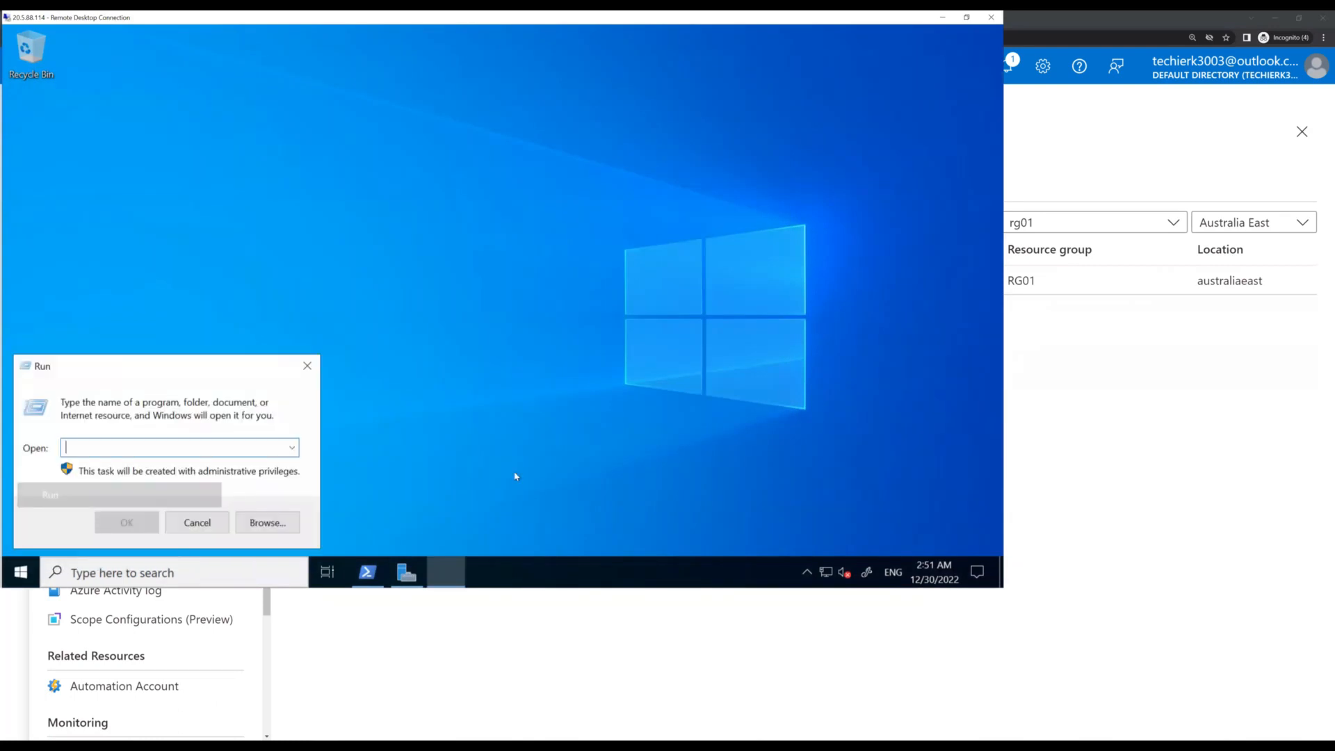
{"action": "type", "text": "appwiz"}
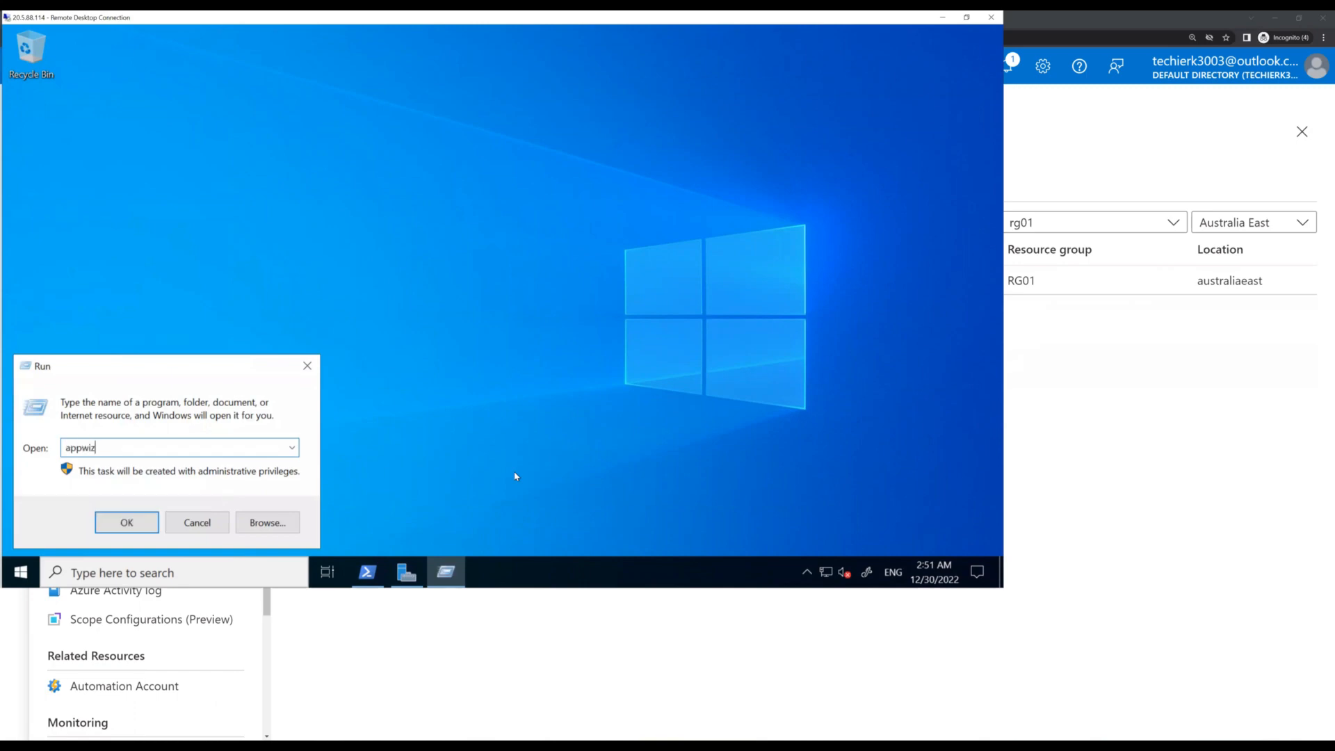
{"action": "type", "text": ".cpl"}
{"action": "key", "text": "Return"}
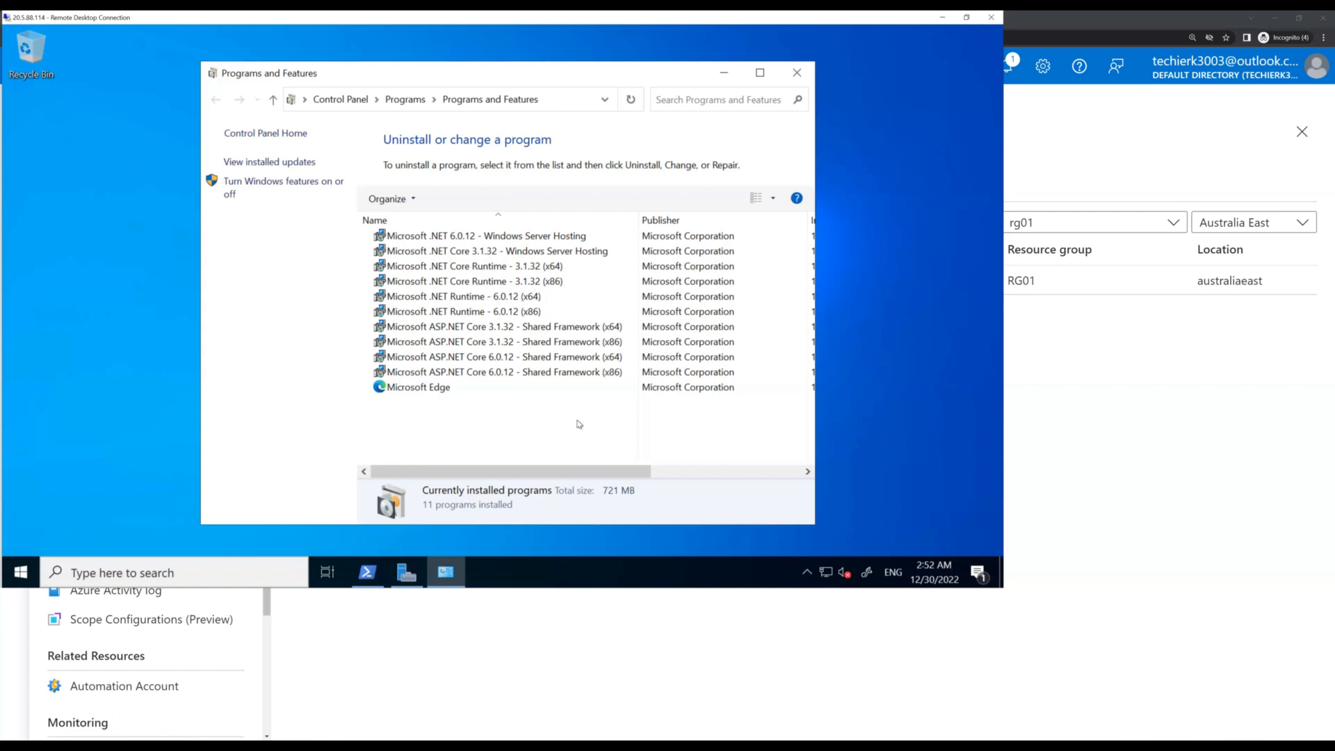
{"action": "left_click", "coordinate": [938, 19]}
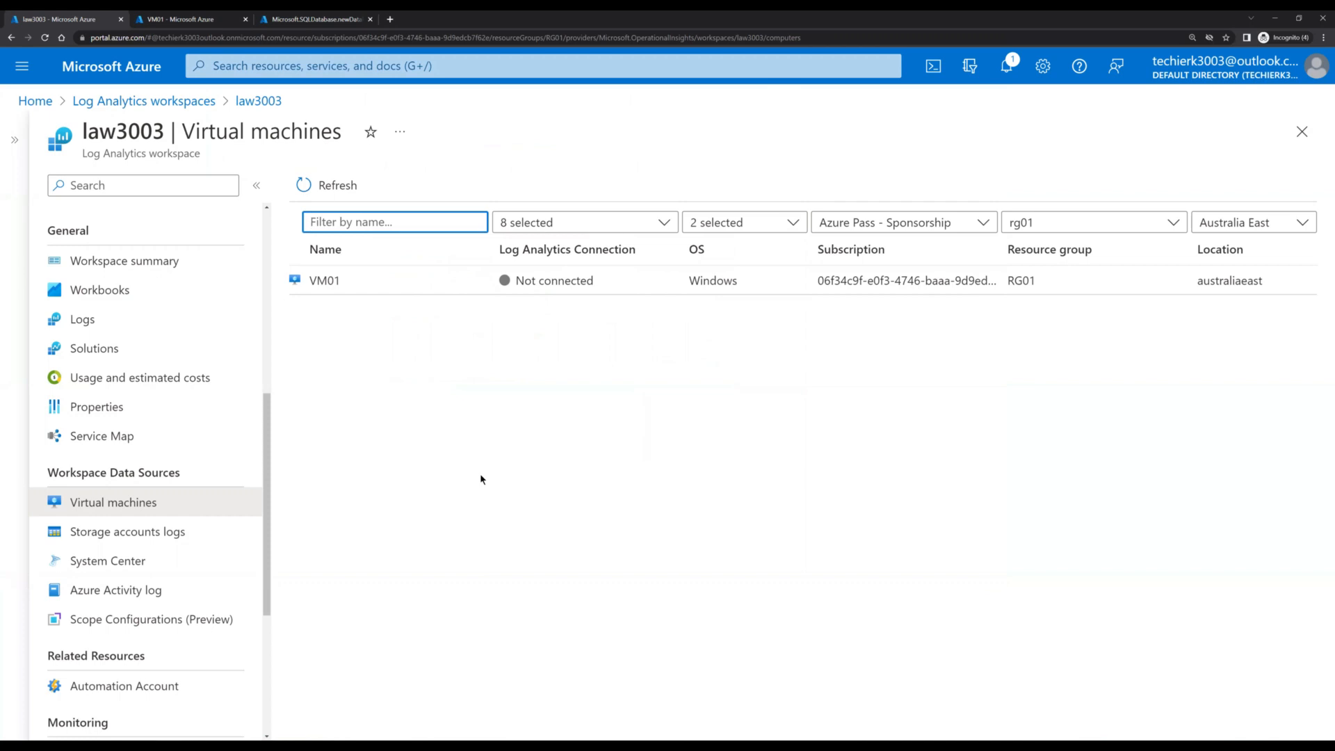
Step: Connect VM01 to the law3003 workspace, check the connection notification, and return to the workspace's virtual machine list
{"action": "left_click", "coordinate": [387, 285]}
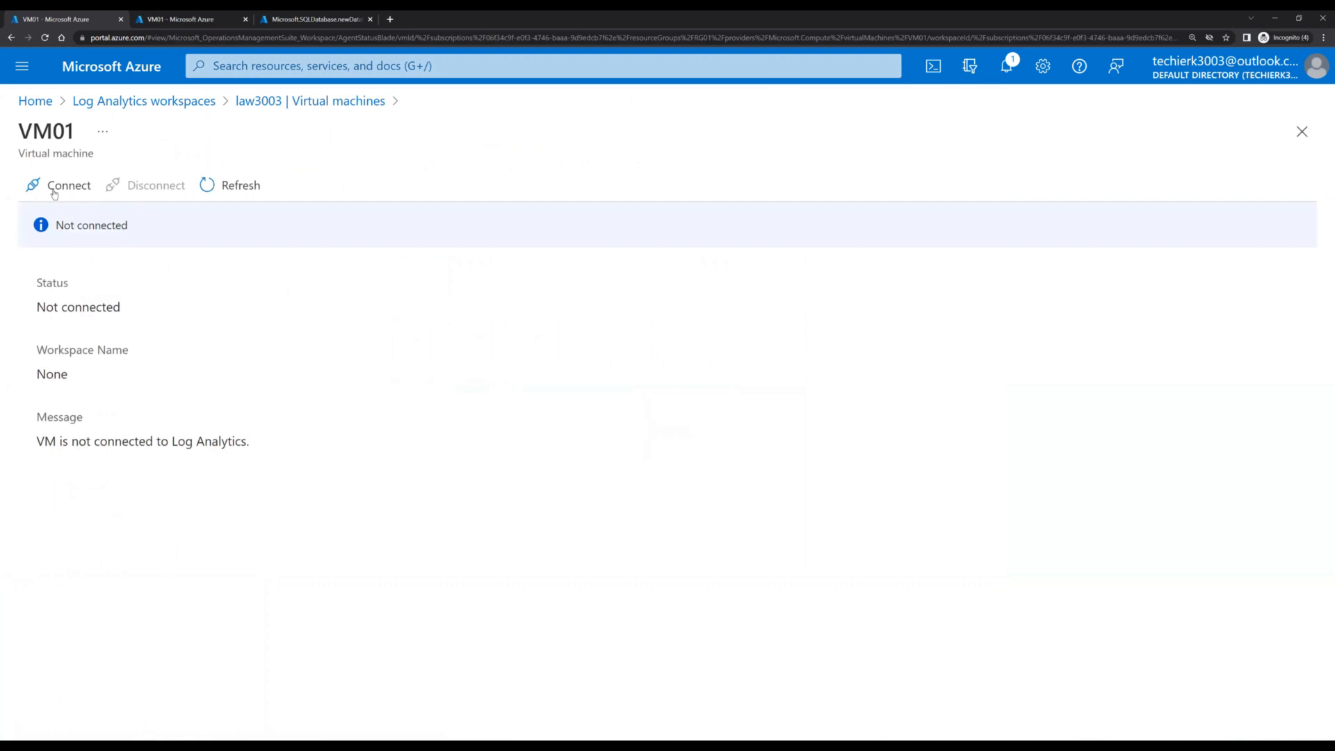
{"action": "left_click", "coordinate": [54, 189]}
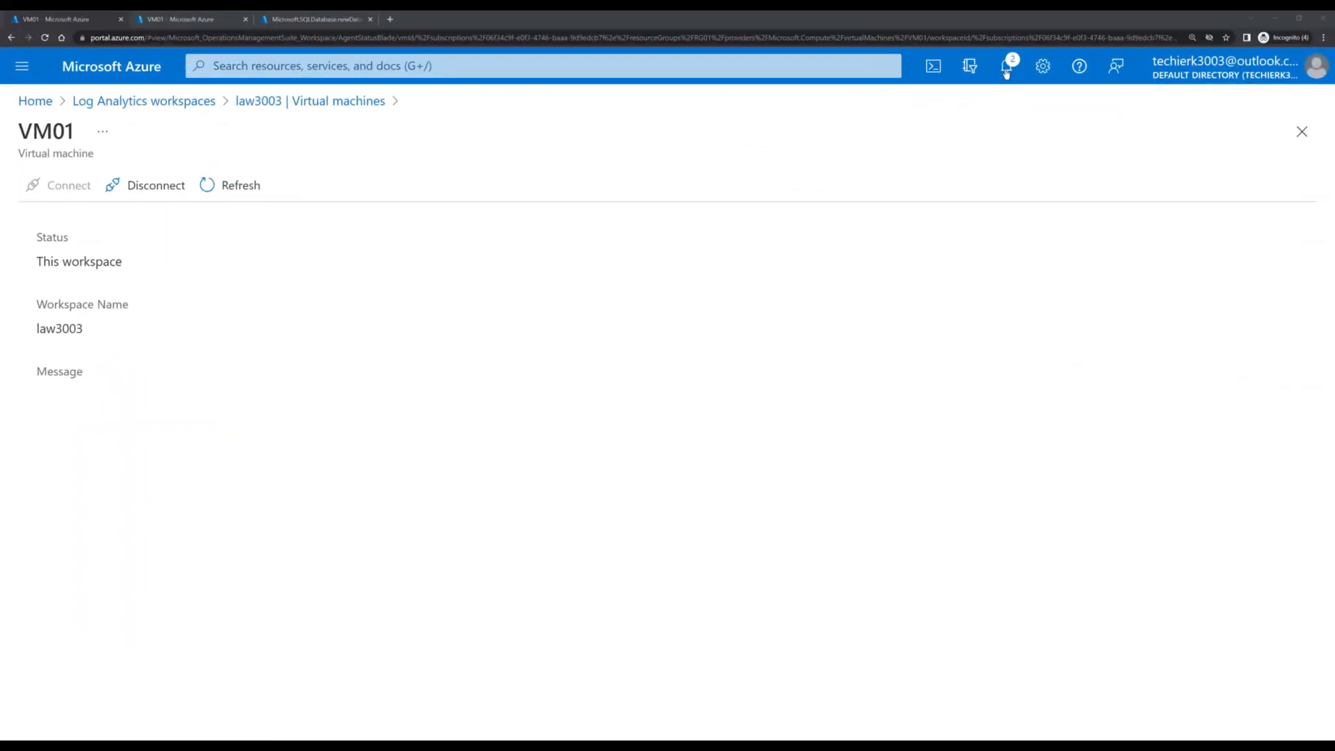
{"action": "left_click", "coordinate": [1006, 70]}
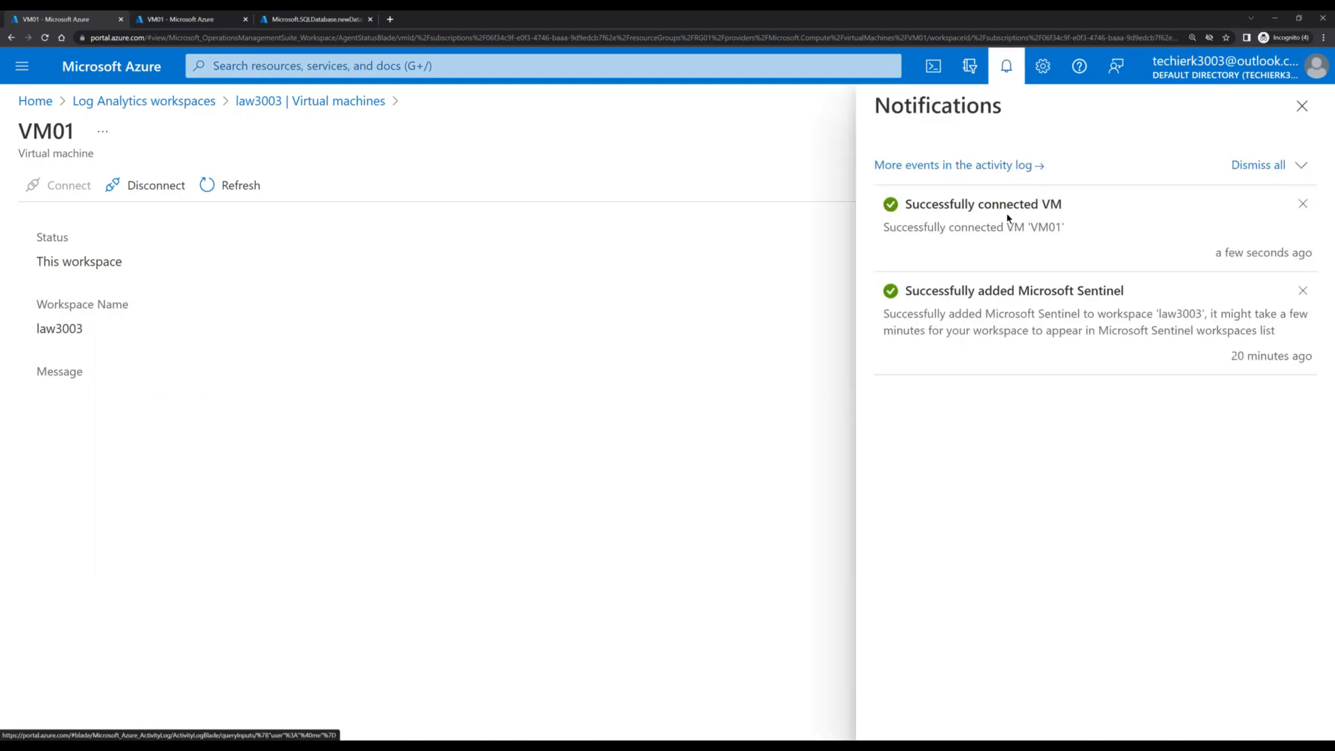
{"action": "left_click", "coordinate": [1301, 108]}
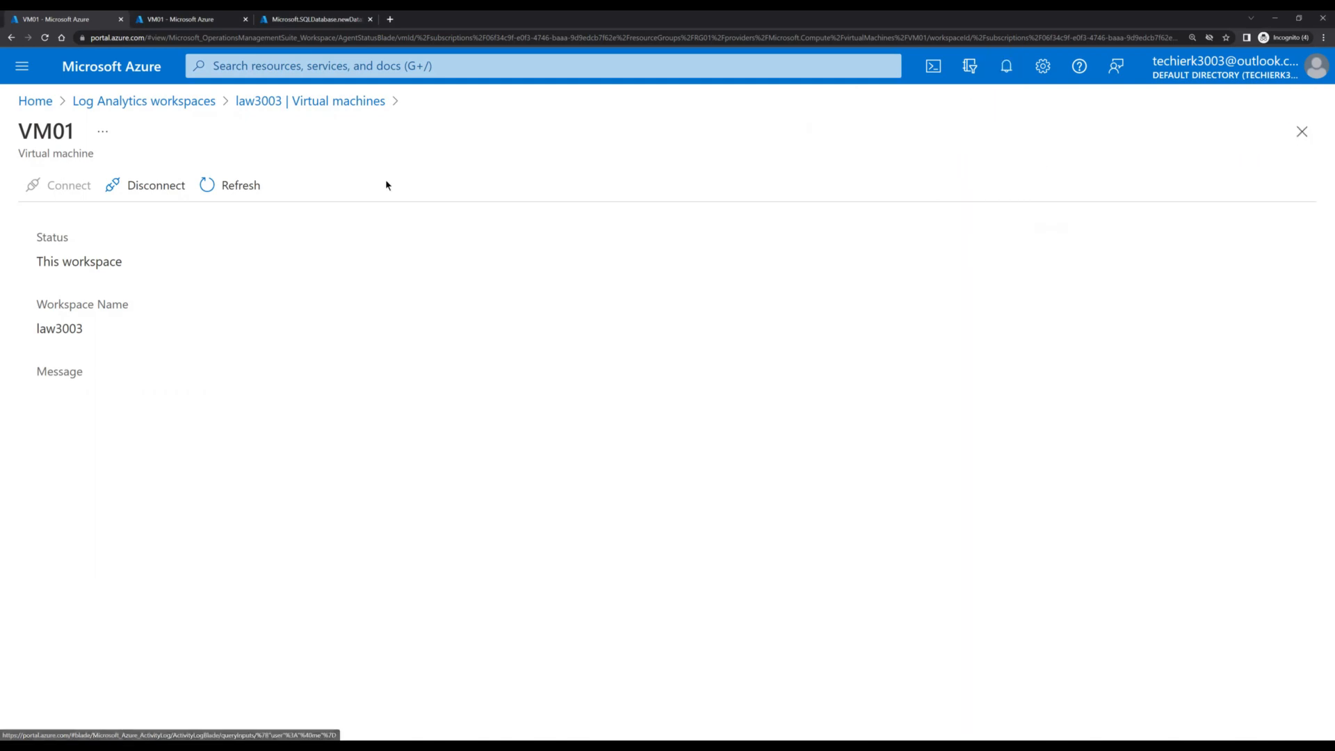
{"action": "left_click", "coordinate": [1301, 131]}
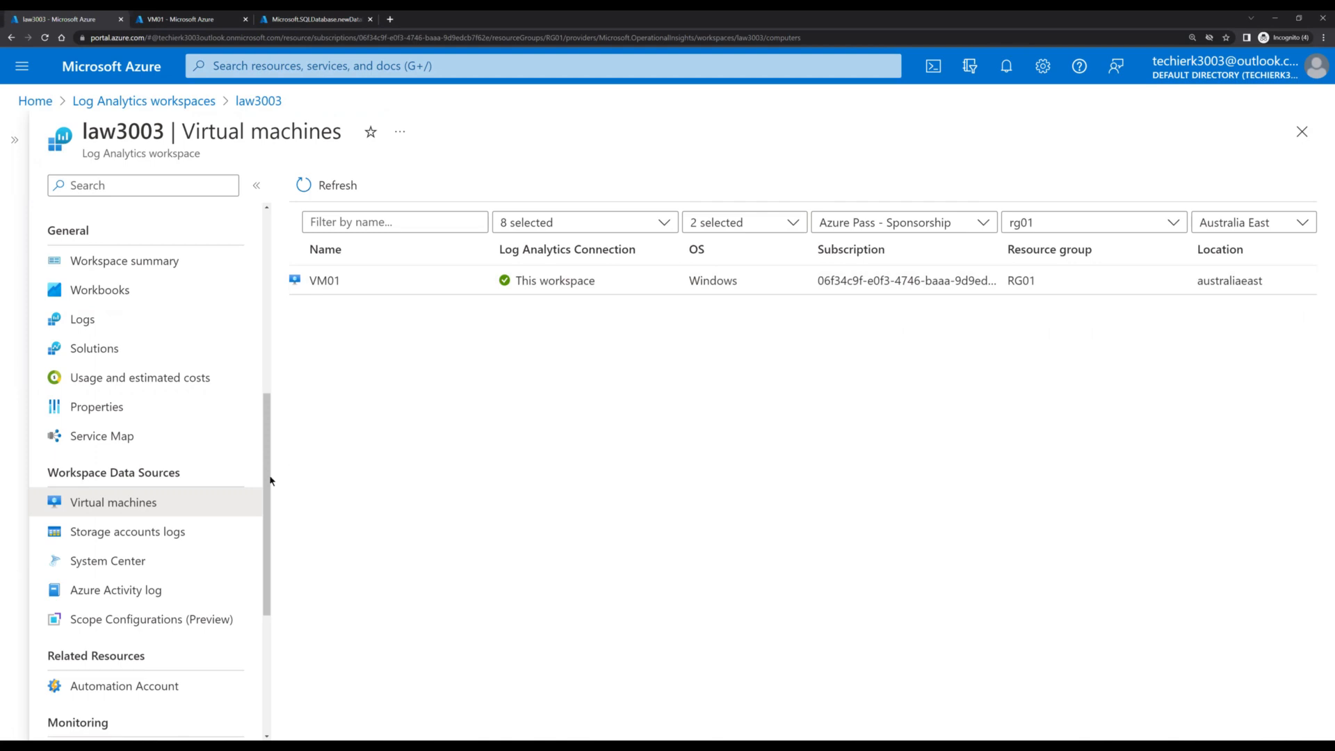
Step: Open the workspace's Agents management page and refresh the installed programs list in the VM's Remote Desktop session
{"action": "left_click_drag", "start_coordinate": [269, 440], "coordinate": [258, 275]}
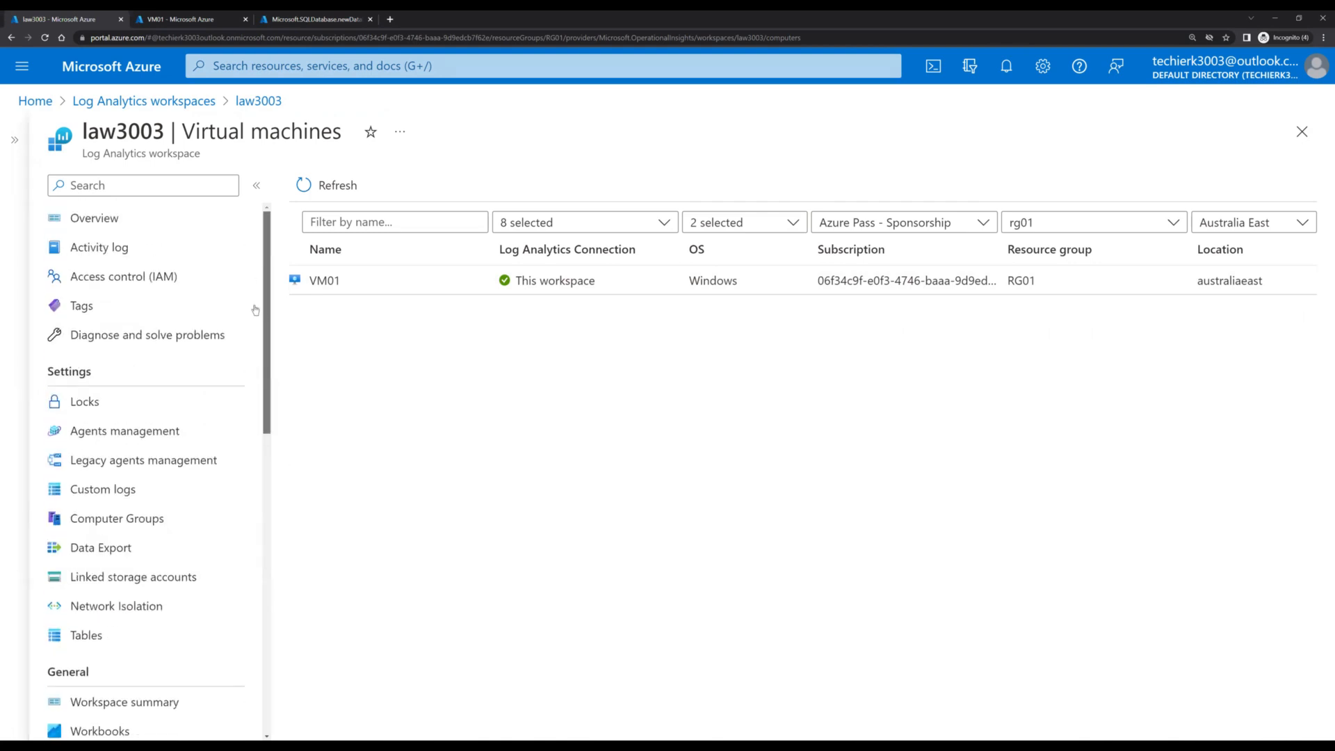
{"action": "left_click", "coordinate": [142, 432]}
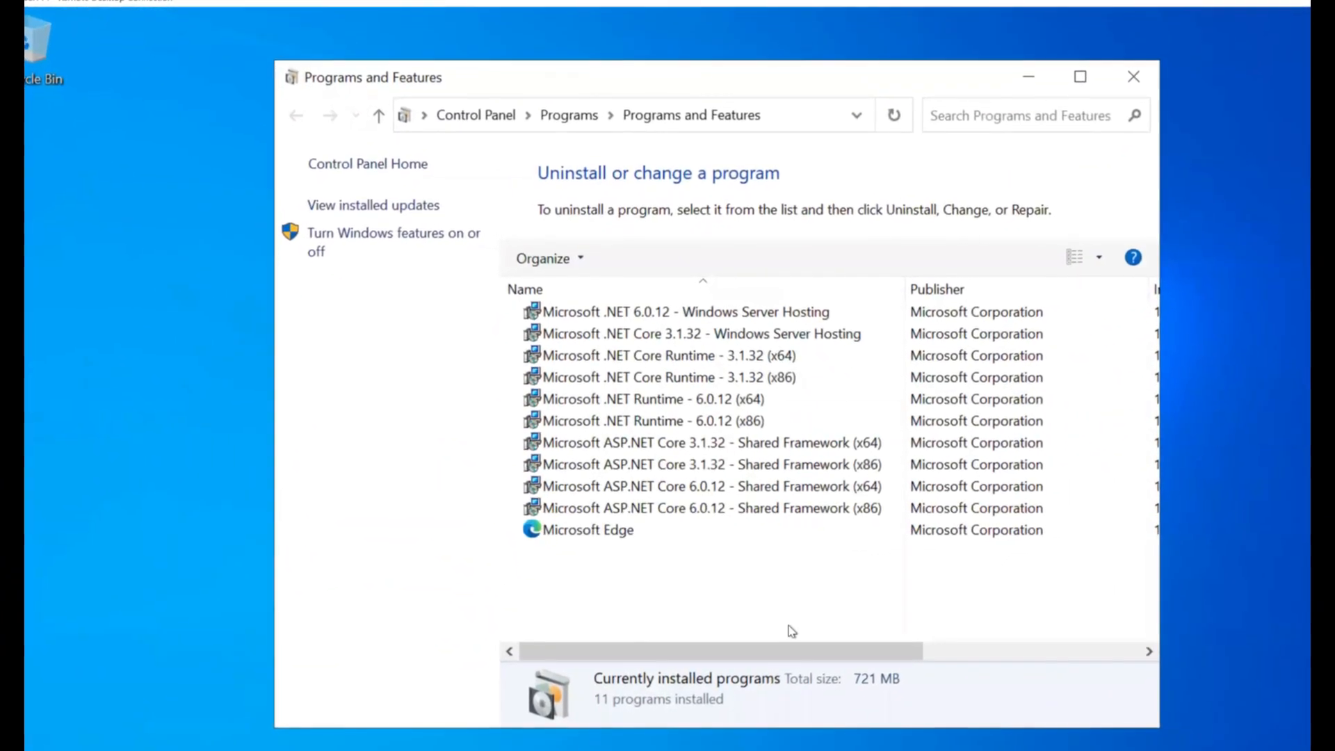
{"action": "right_click", "coordinate": [493, 590]}
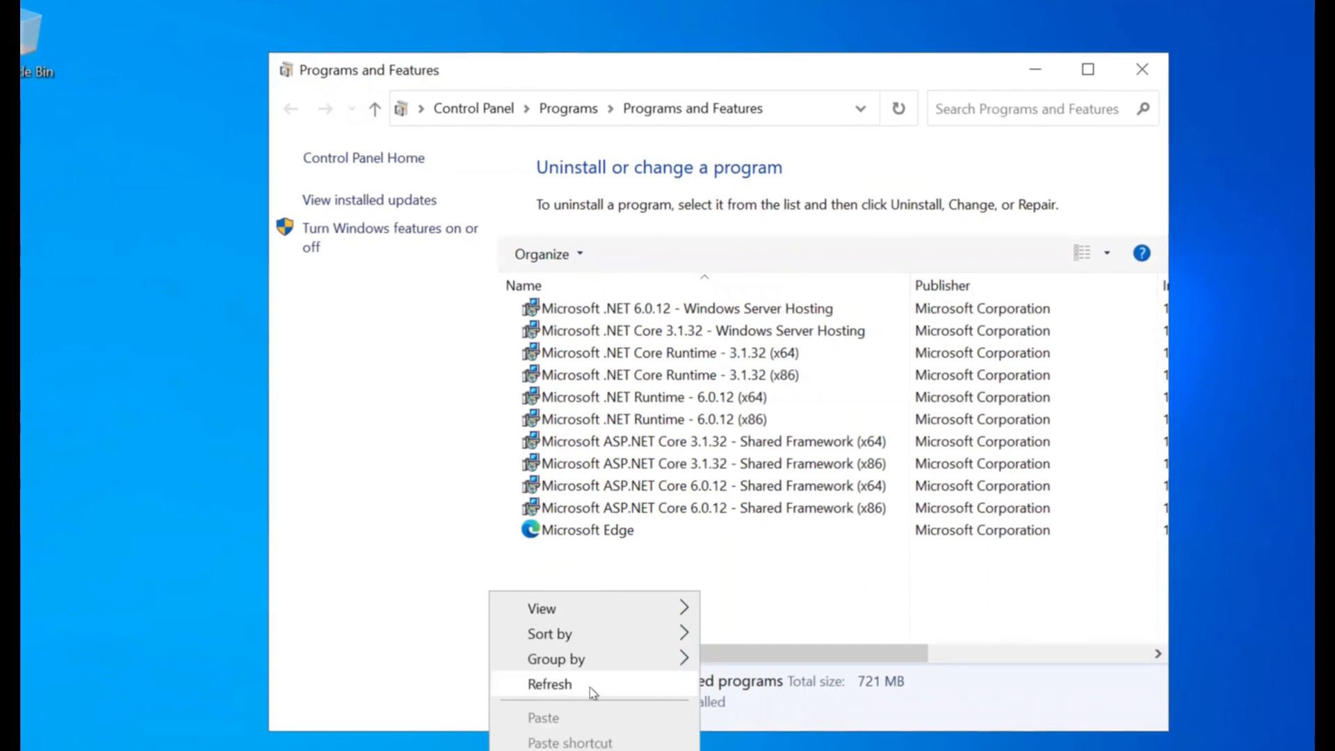
{"action": "left_click", "coordinate": [592, 694]}
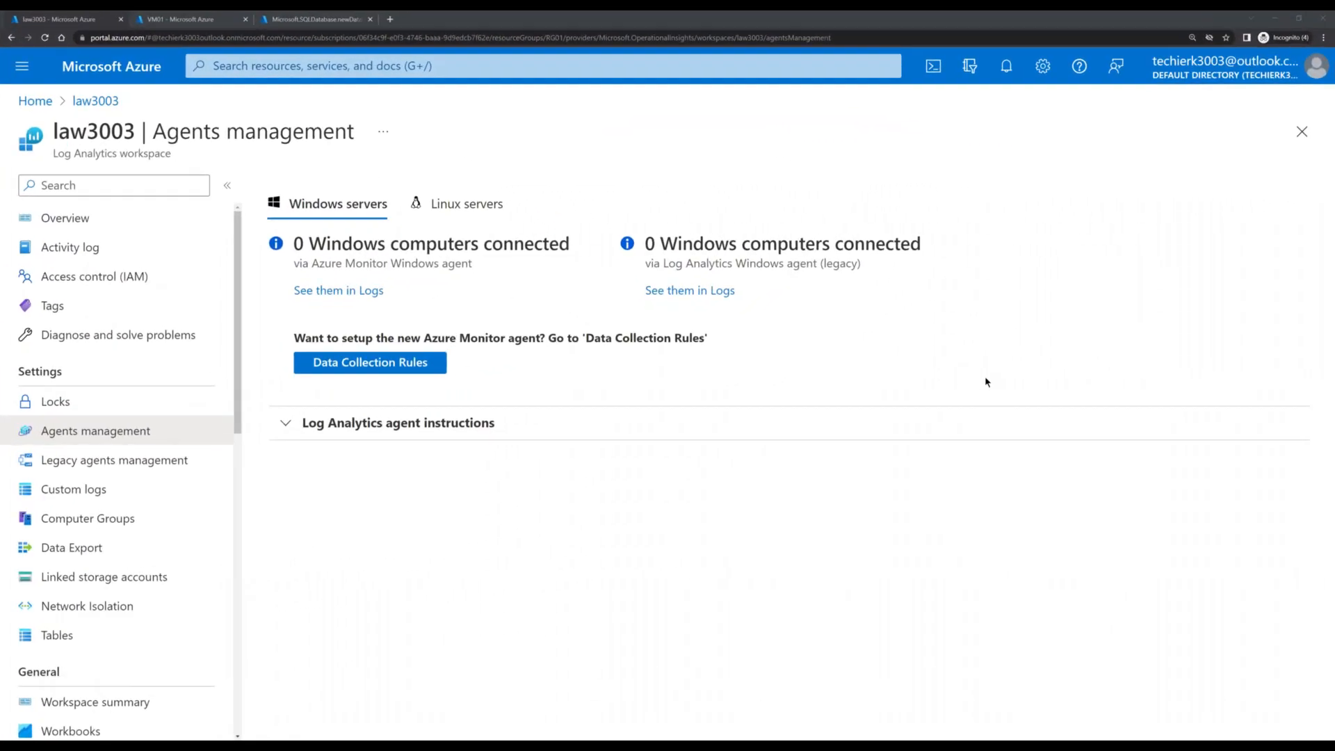
Step: Reload Agents management, view the logs for computers connected via the legacy Log Analytics Windows agent, and close the query discarding unsaved edits
{"action": "left_click", "coordinate": [45, 37]}
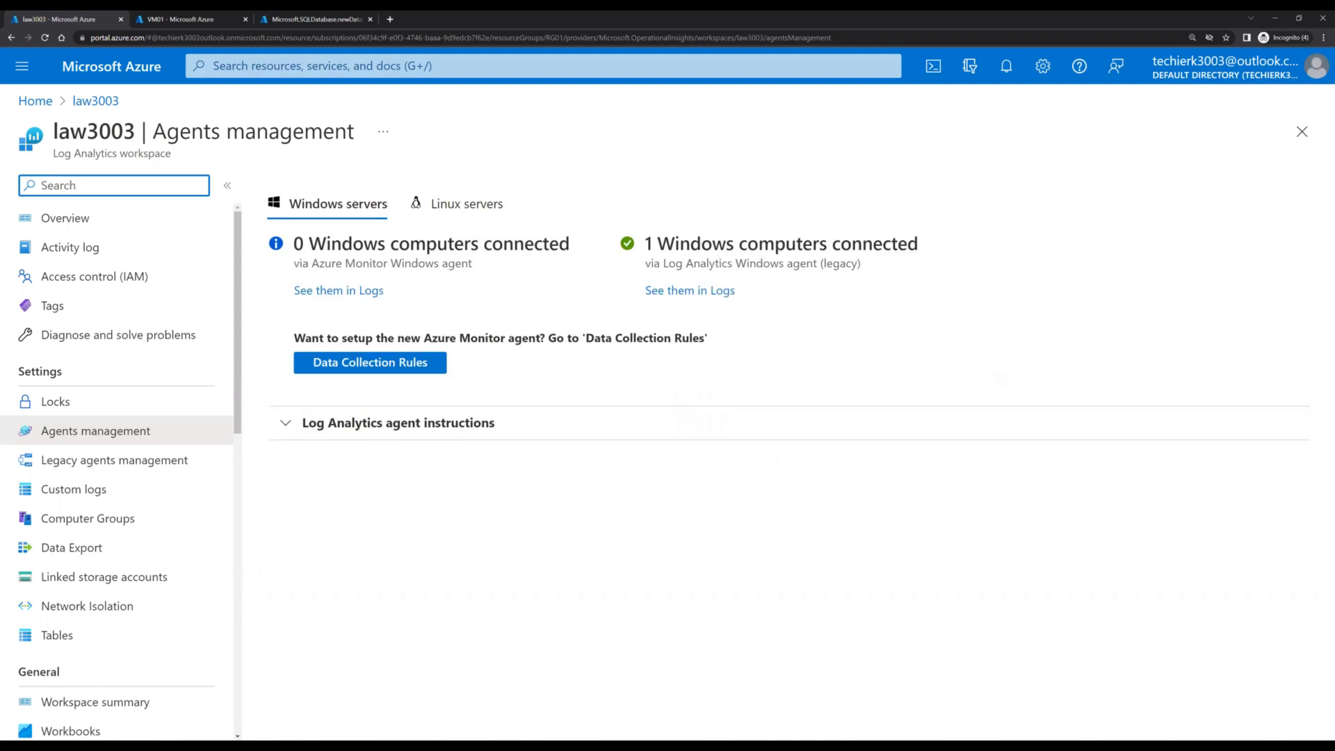
{"action": "left_click_drag", "start_coordinate": [612, 216], "coordinate": [937, 304]}
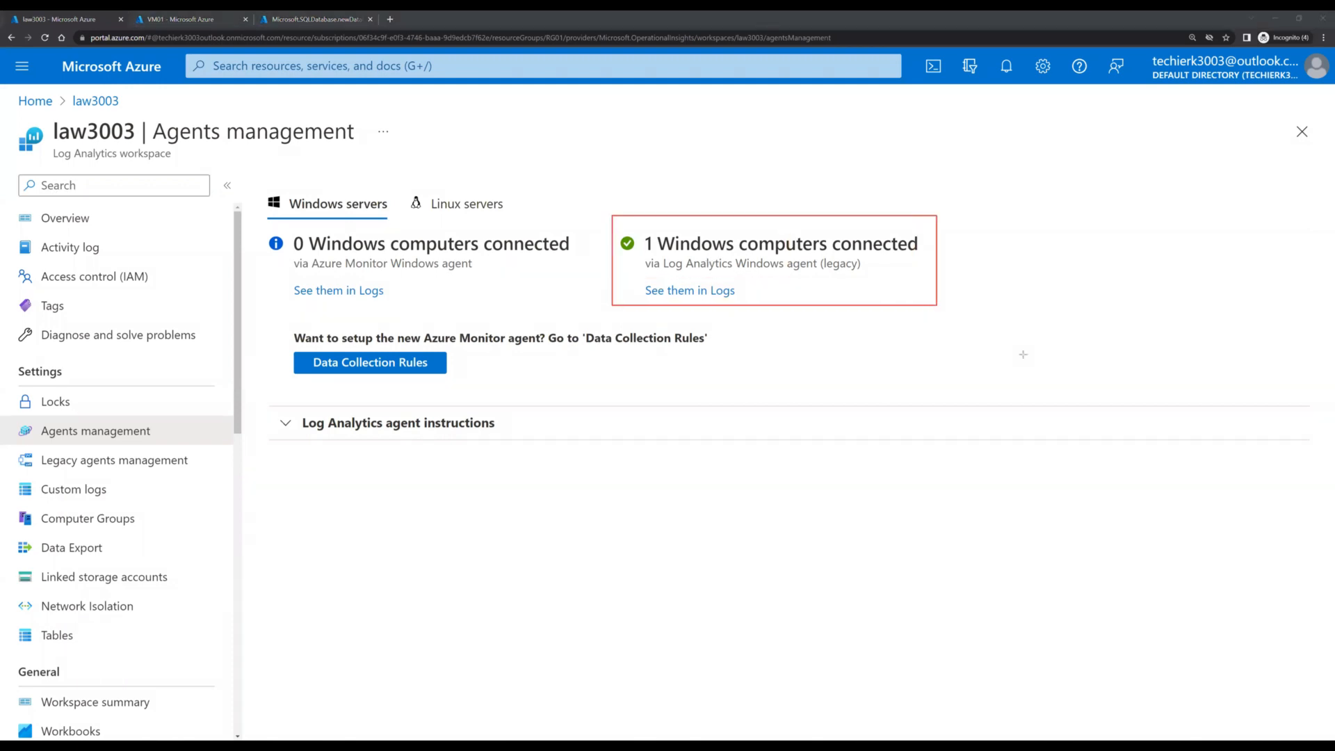
{"action": "key", "text": "ctrl+z"}
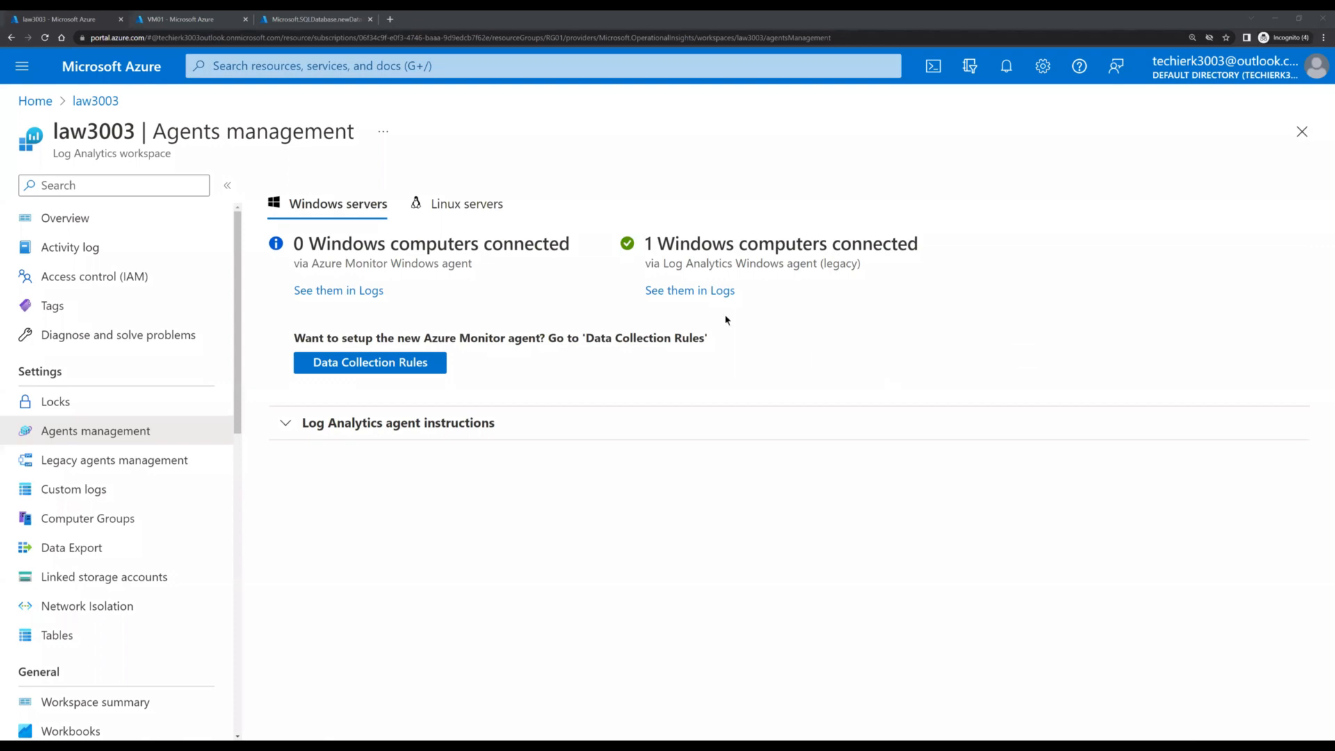
{"action": "left_click", "coordinate": [697, 295]}
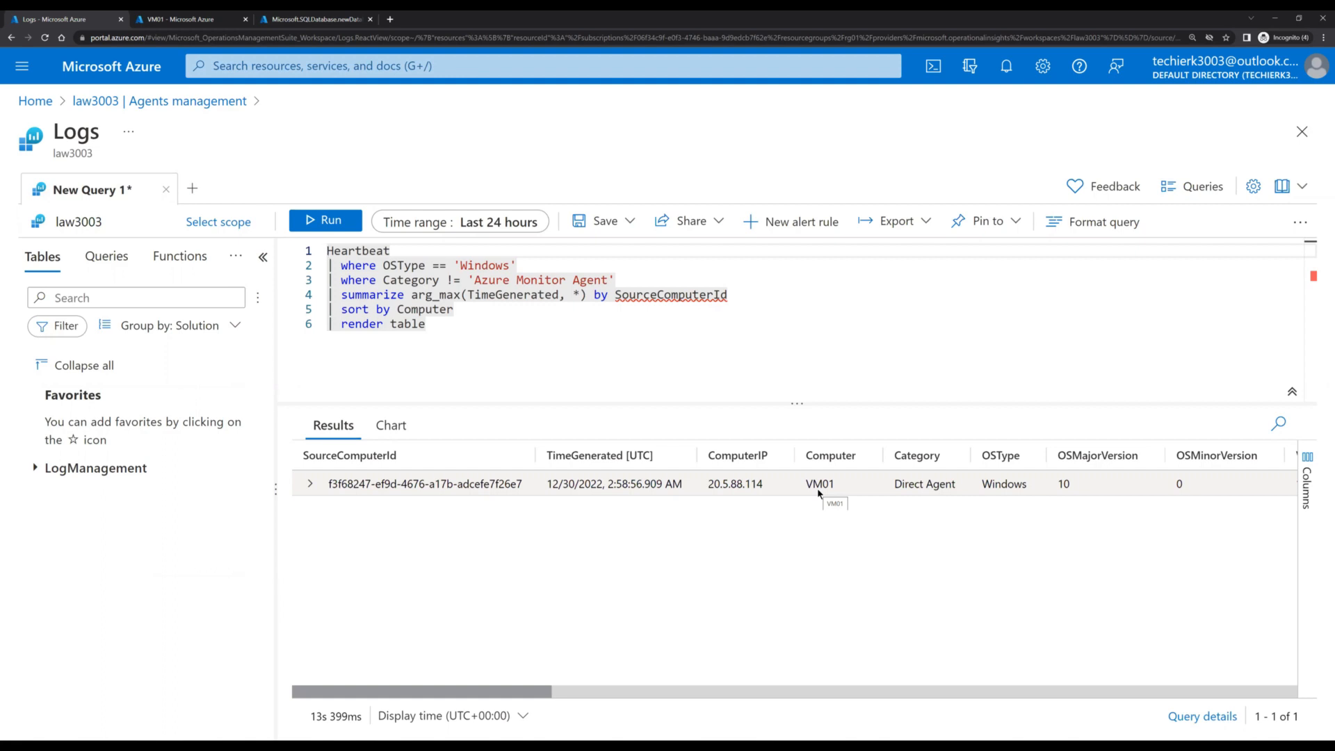
{"action": "left_click", "coordinate": [1292, 143]}
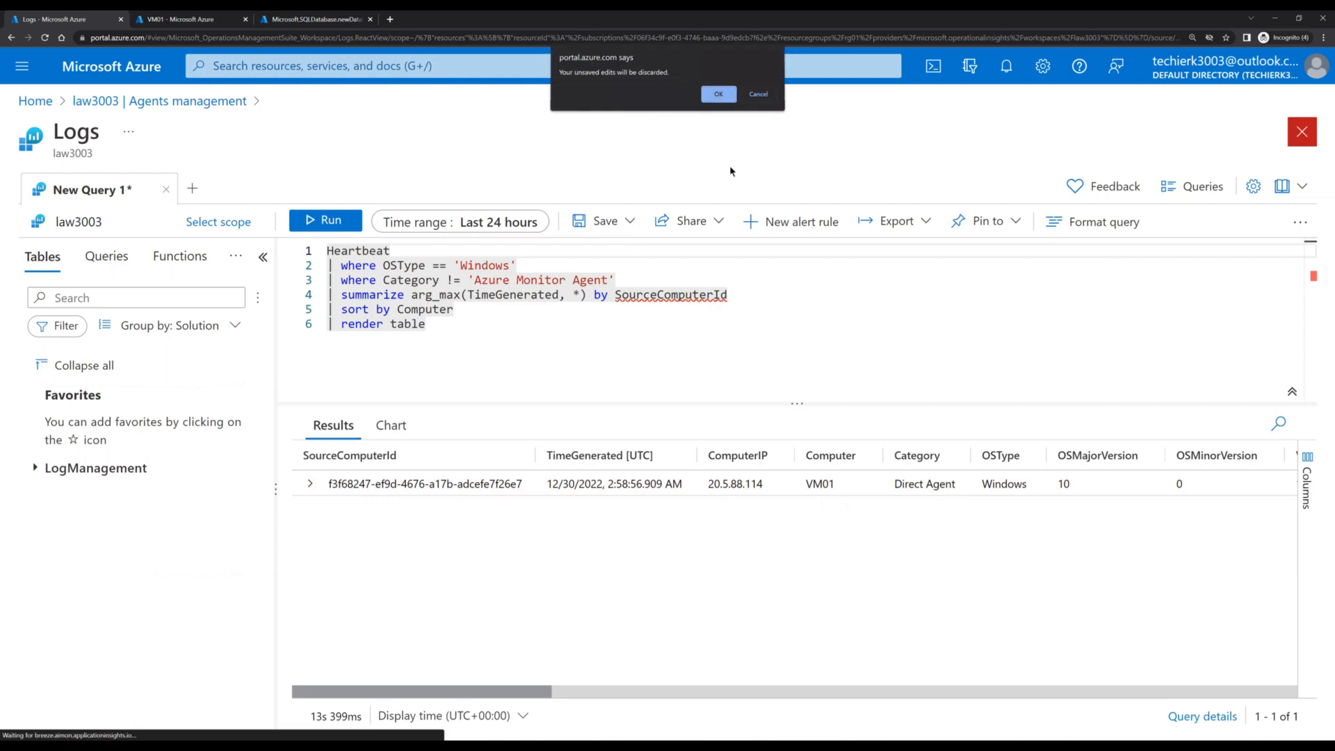
{"action": "key", "text": "Return"}
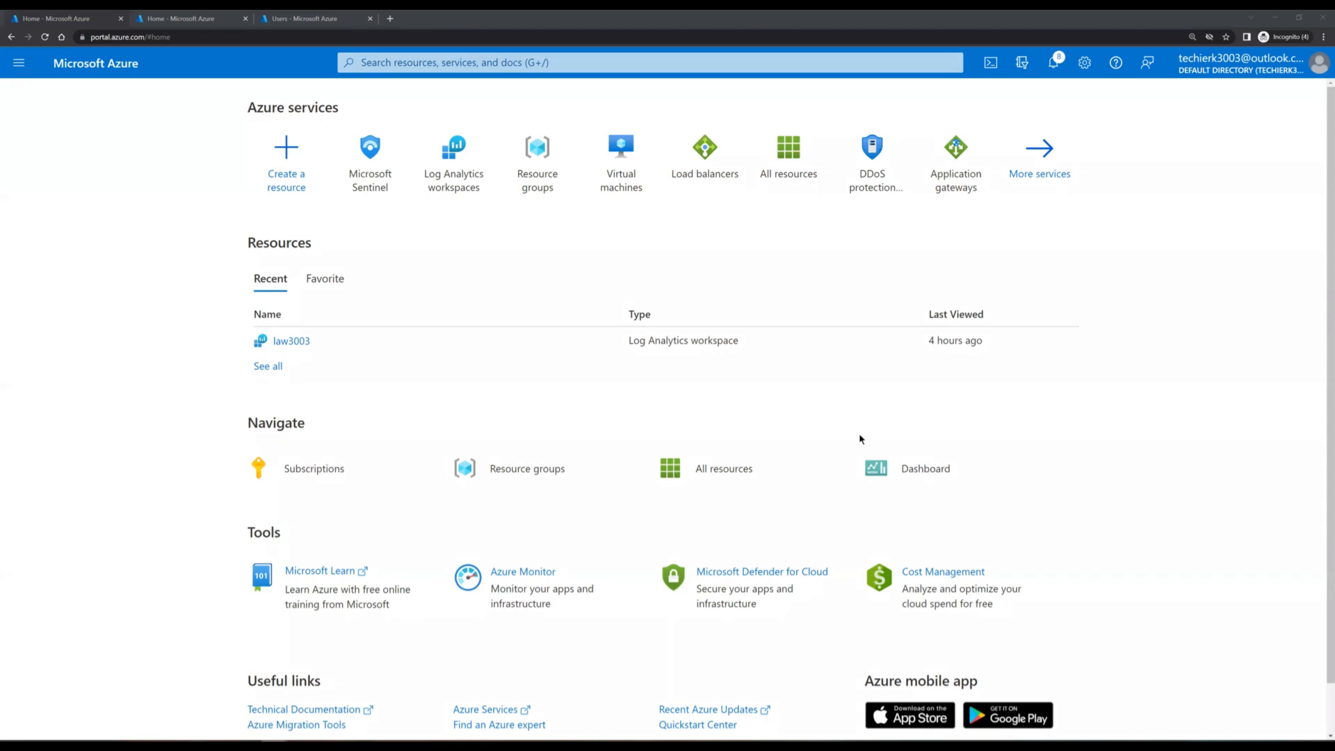
Step: Open the law3003 workspace in Microsoft Sentinel, collapse the workspace list, and go to its data connectors
{"action": "left_click", "coordinate": [376, 187]}
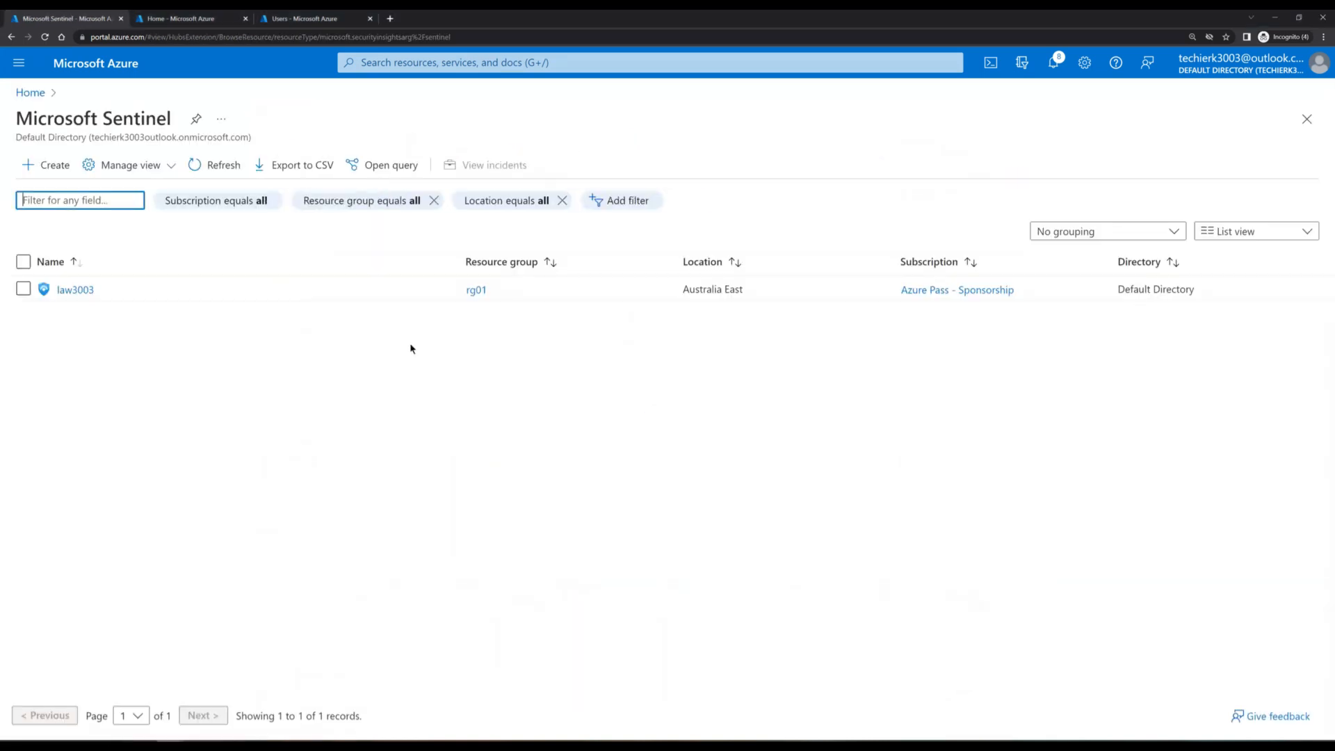
{"action": "left_click", "coordinate": [76, 290]}
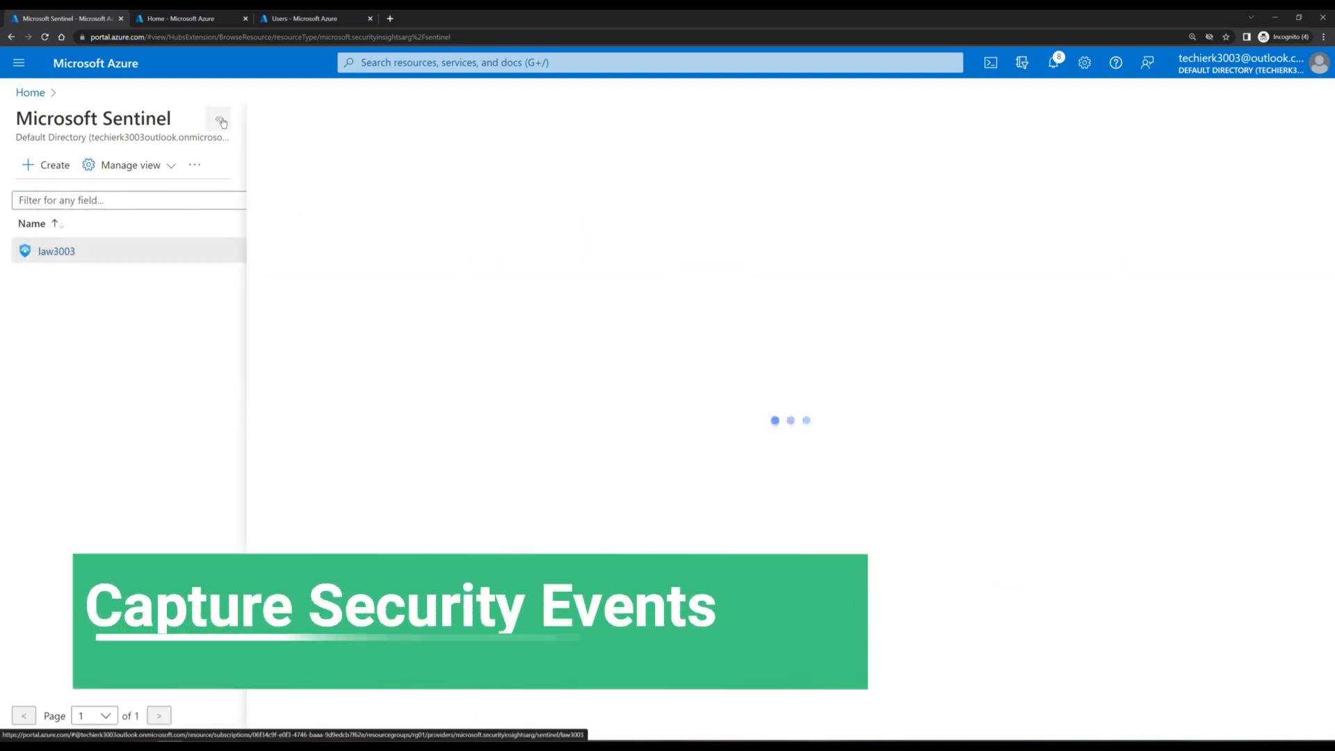
{"action": "left_click", "coordinate": [220, 122]}
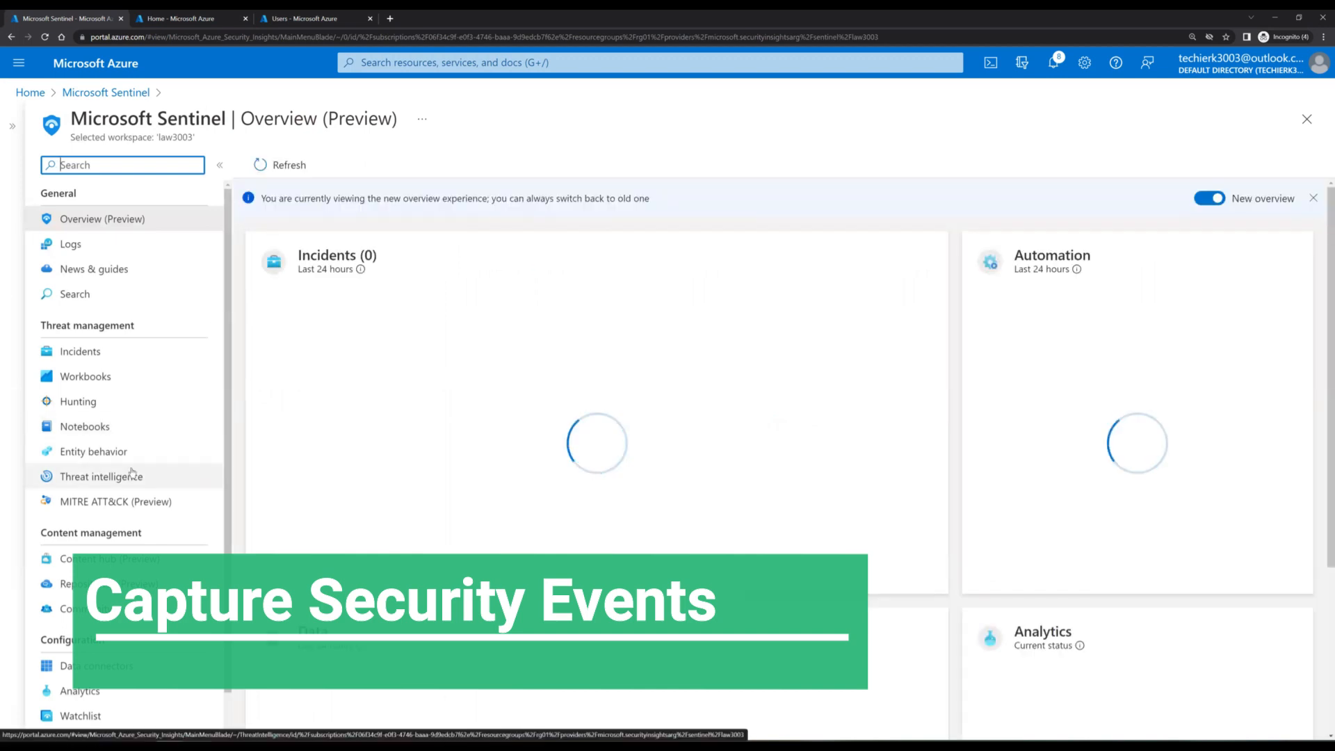
{"action": "scroll", "coordinate": [134, 472], "scroll_direction": "down", "scroll_amount": 1}
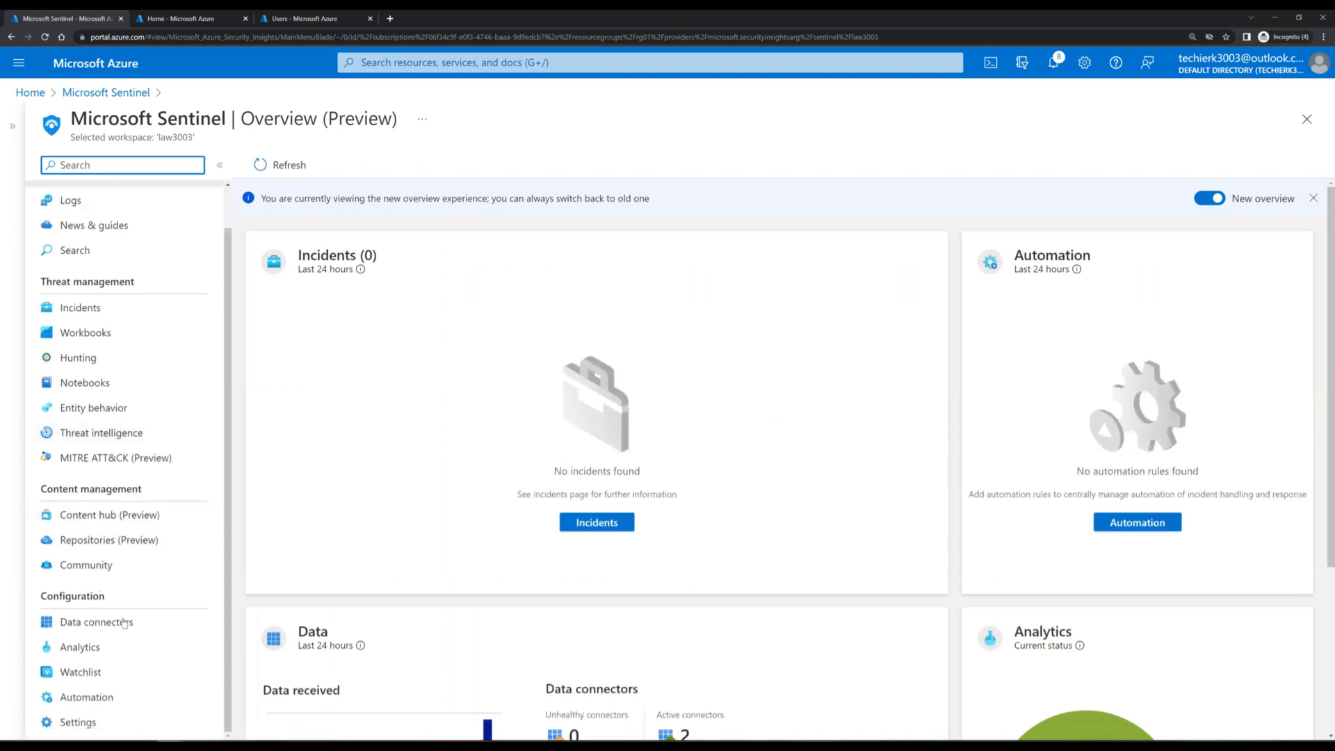
{"action": "left_click", "coordinate": [126, 625]}
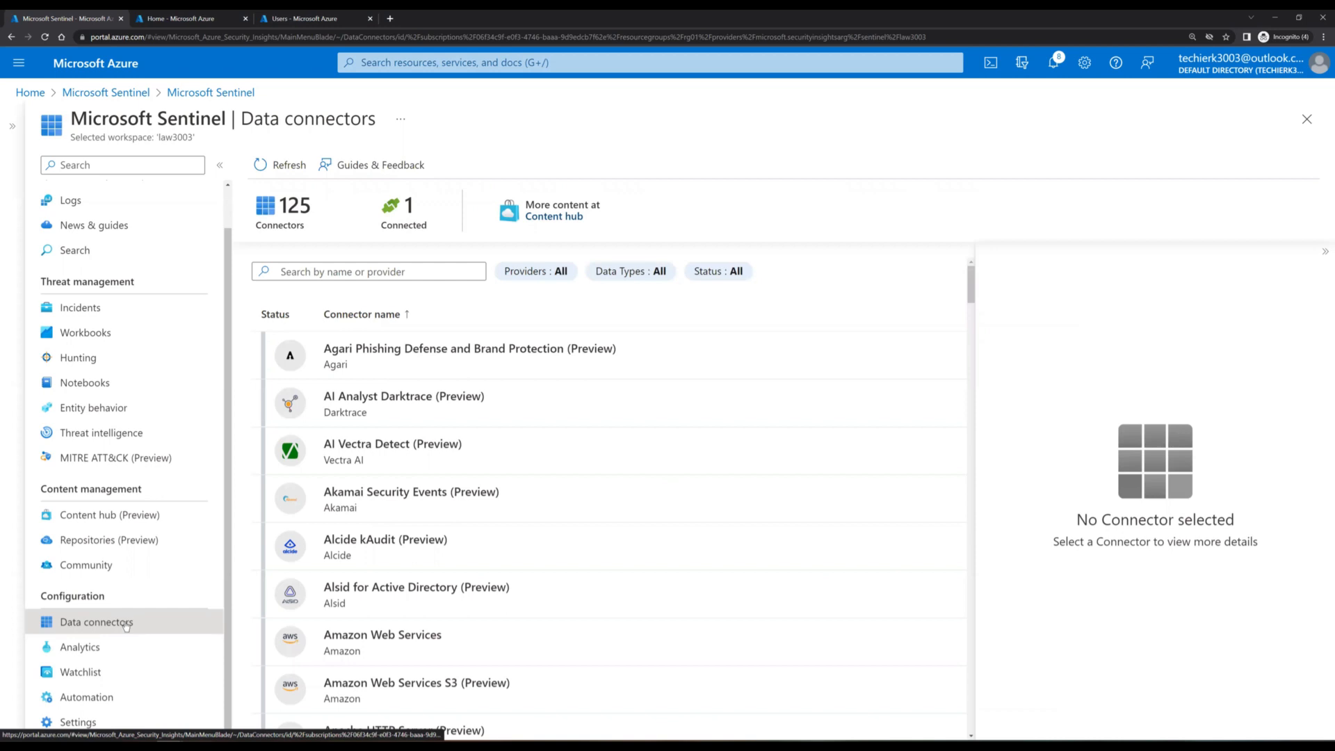
Step: Filter the data connectors by "security even" and open the connector page for Security Events via Legacy Agent
{"action": "left_click", "coordinate": [396, 272]}
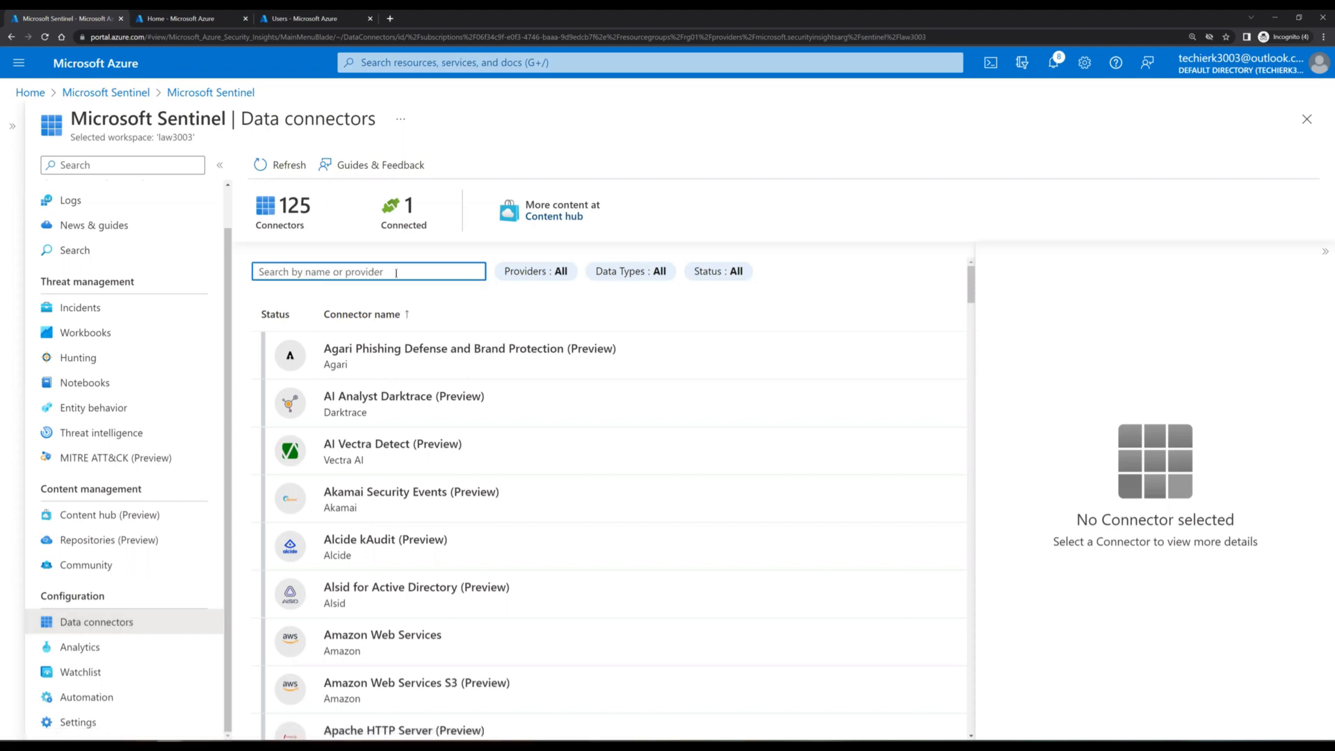
{"action": "type", "text": "secu"}
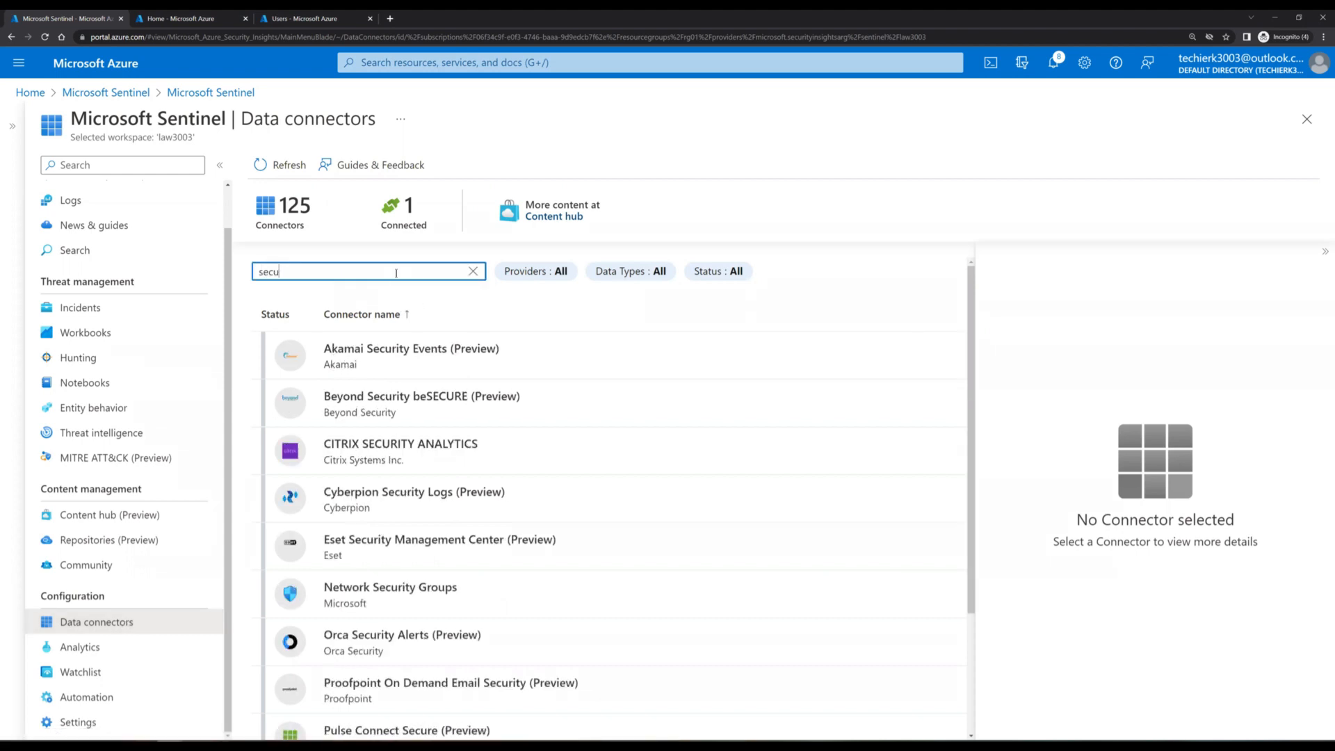
{"action": "type", "text": "rity even"}
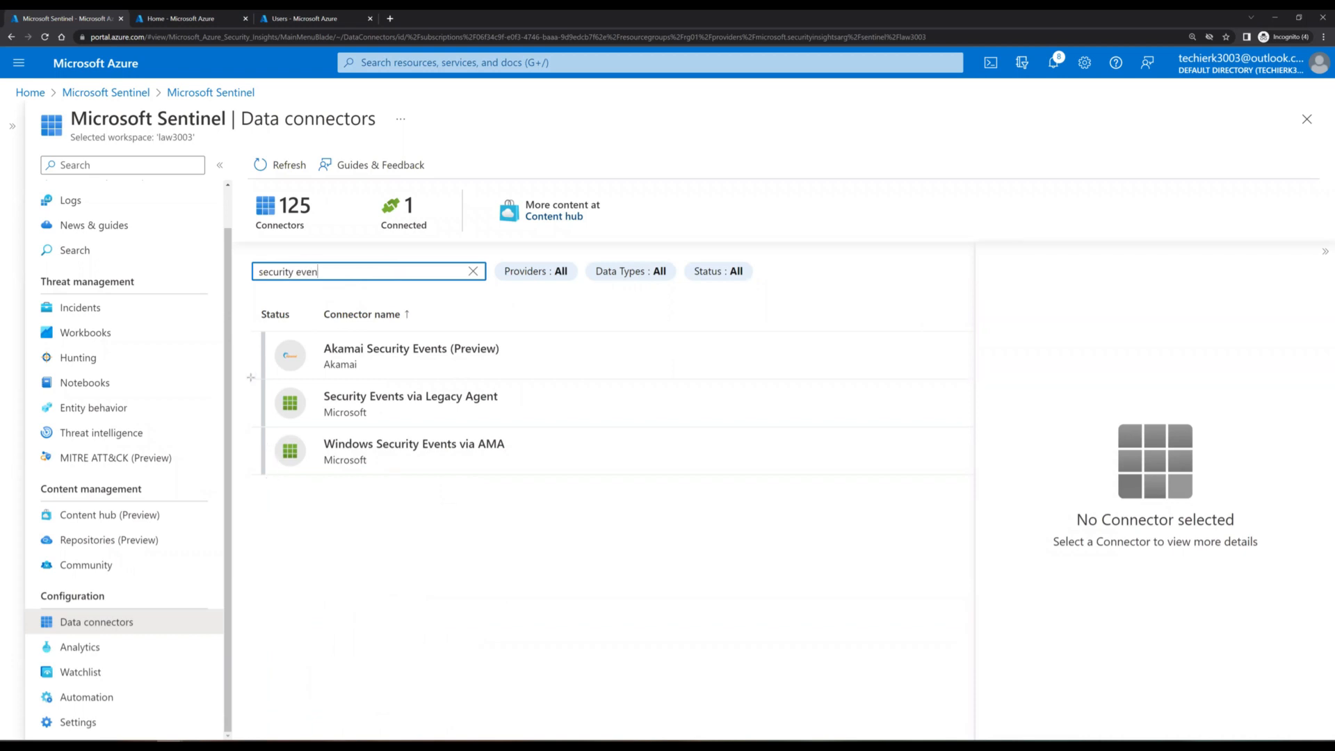
{"action": "mouse_move", "coordinate": [251, 377]}
{"action": "left_mouse_down"}
{"action": "mouse_move", "coordinate": [521, 453]}
{"action": "mouse_move", "coordinate": [557, 477]}
{"action": "left_mouse_up"}
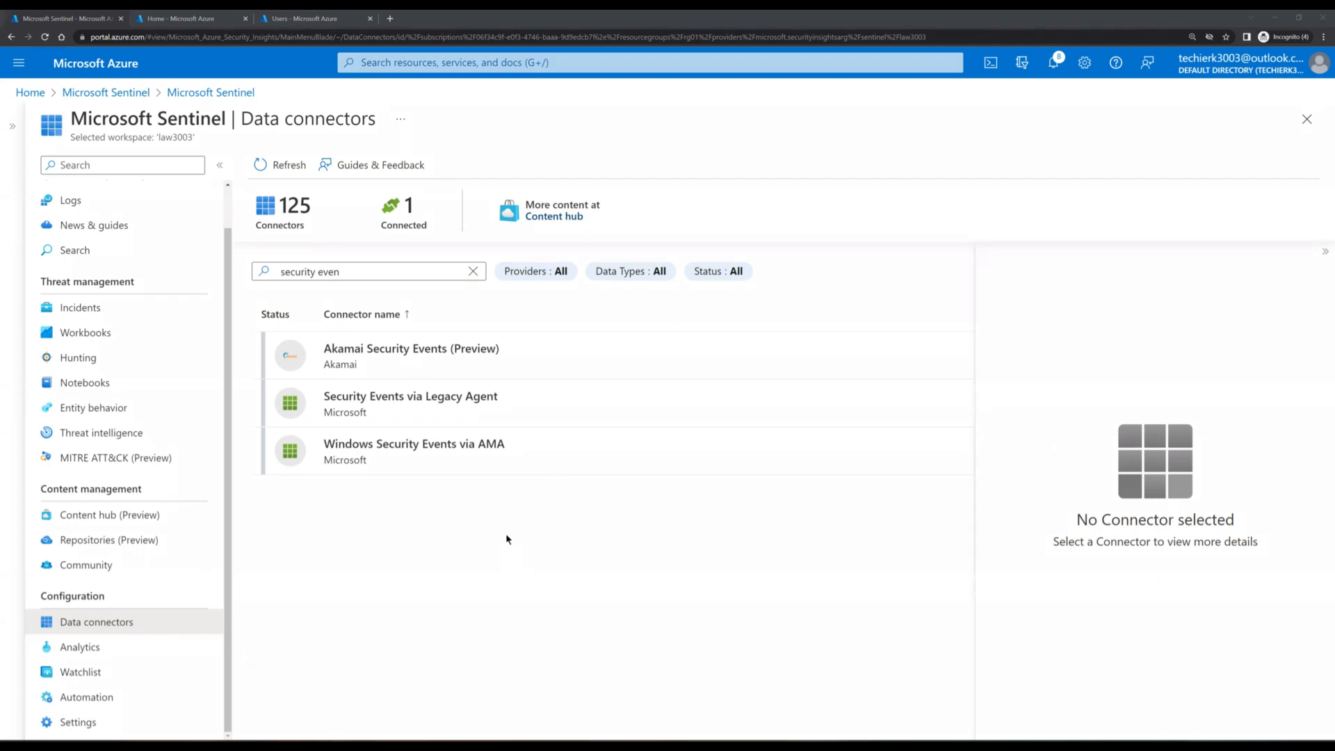
{"action": "left_click", "coordinate": [457, 410]}
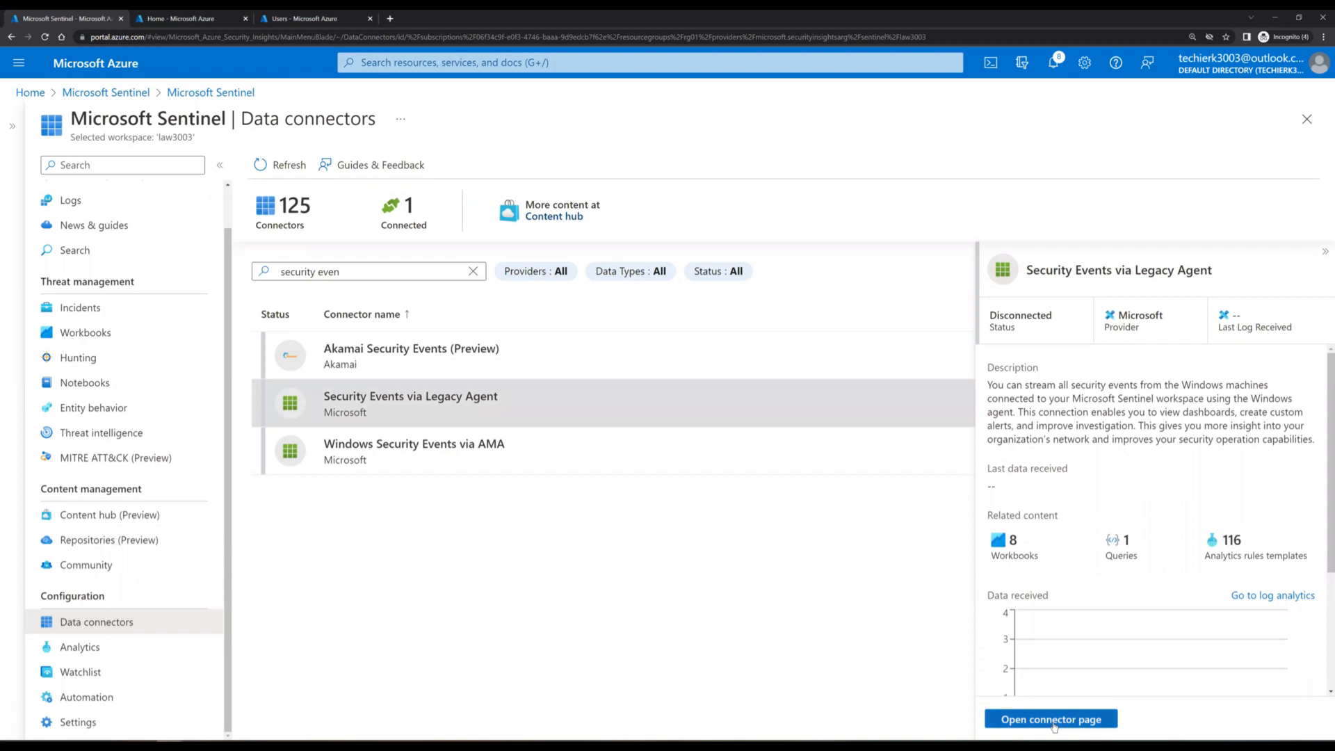
{"action": "left_click", "coordinate": [1051, 720]}
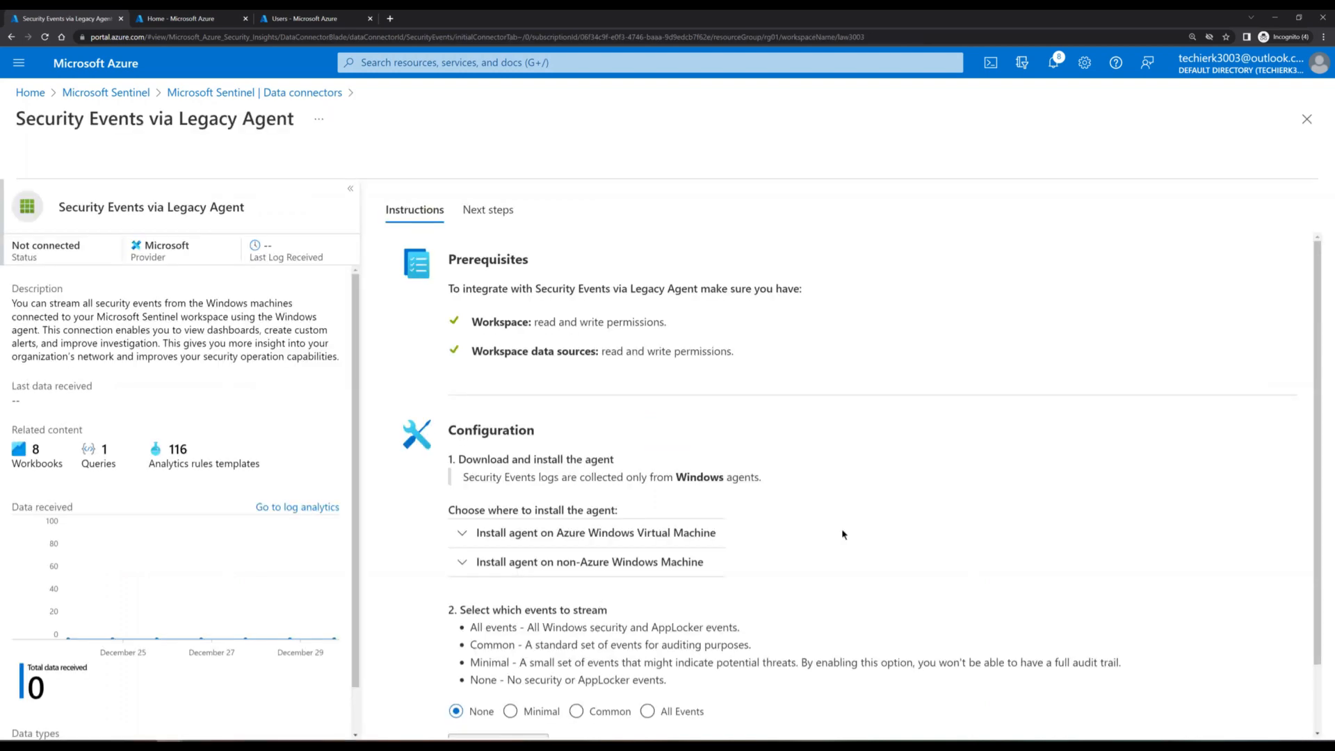
Step: Set the Security Events via Legacy Agent connector to stream All Events, apply the change, and close the connector page
{"action": "scroll", "coordinate": [849, 531], "scroll_direction": "down", "scroll_amount": 1}
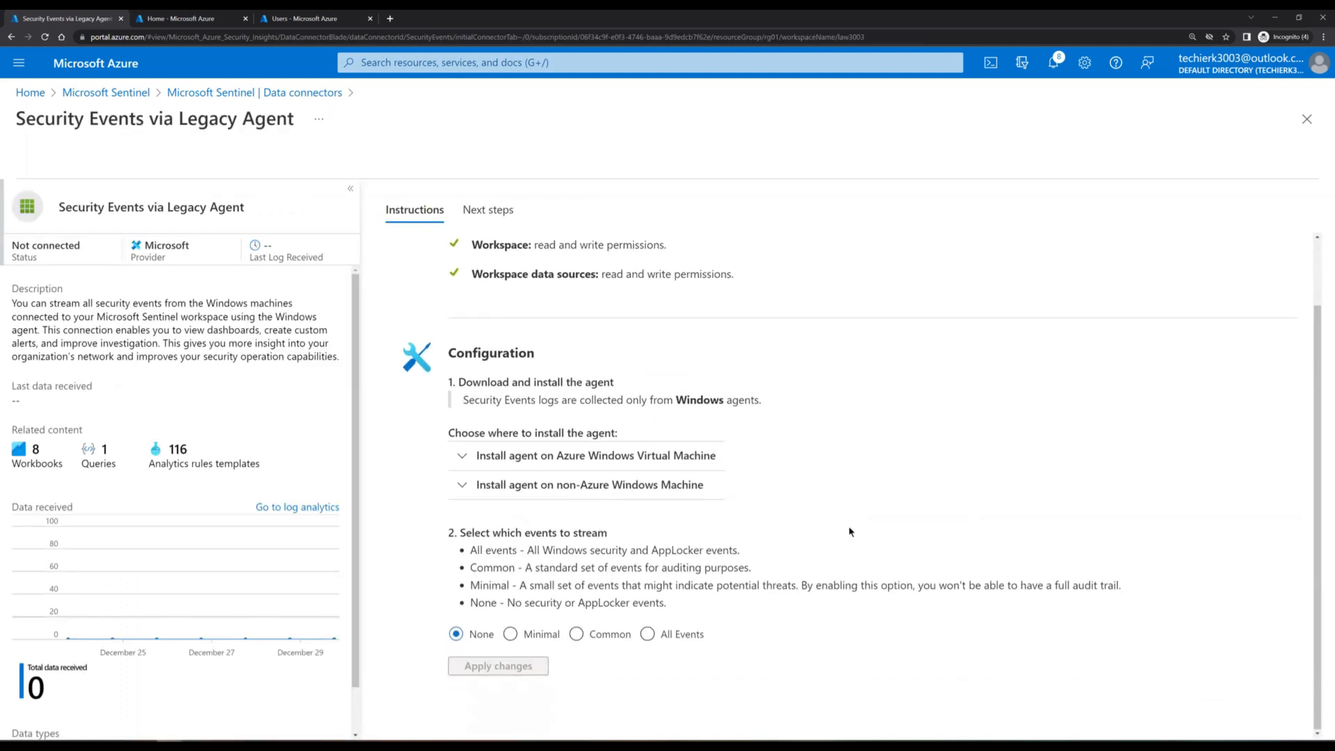
{"action": "left_click", "coordinate": [647, 636]}
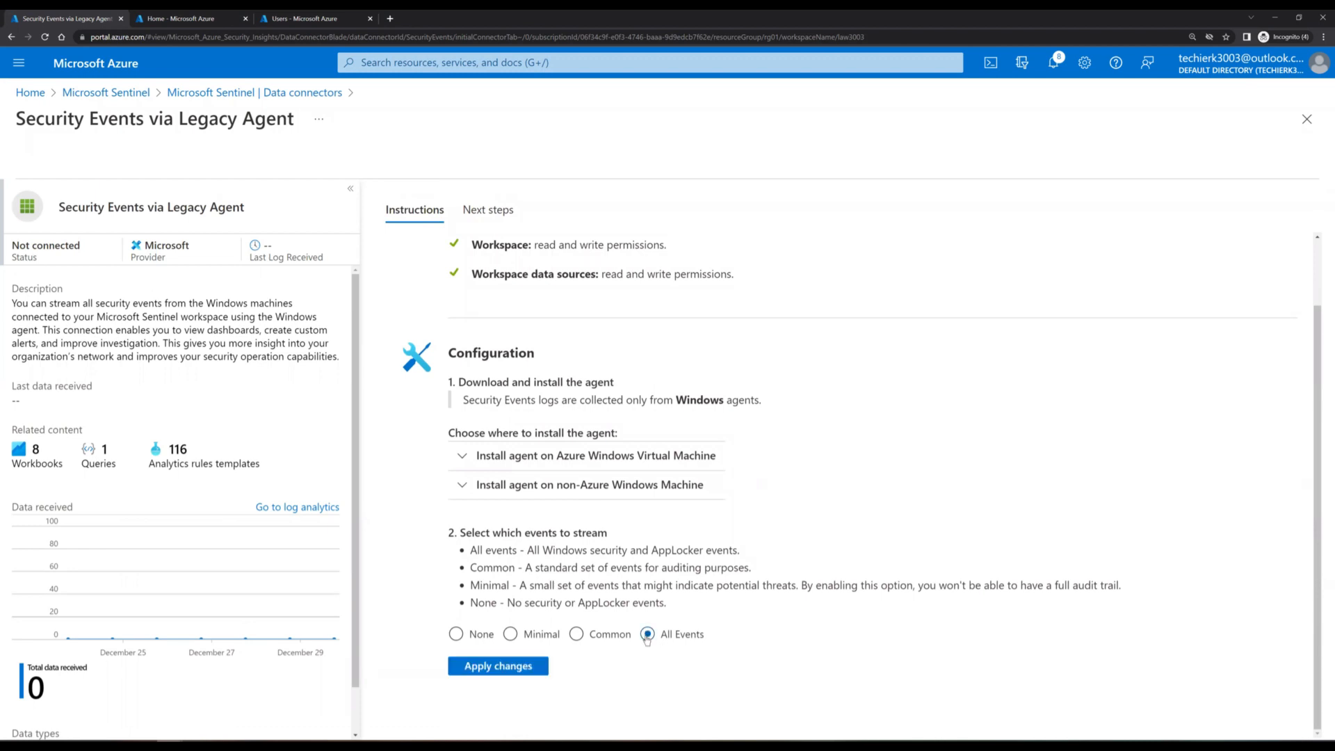
{"action": "left_click", "coordinate": [510, 634]}
{"action": "left_click", "coordinate": [576, 634]}
{"action": "left_click", "coordinate": [648, 635]}
{"action": "left_click", "coordinate": [498, 667]}
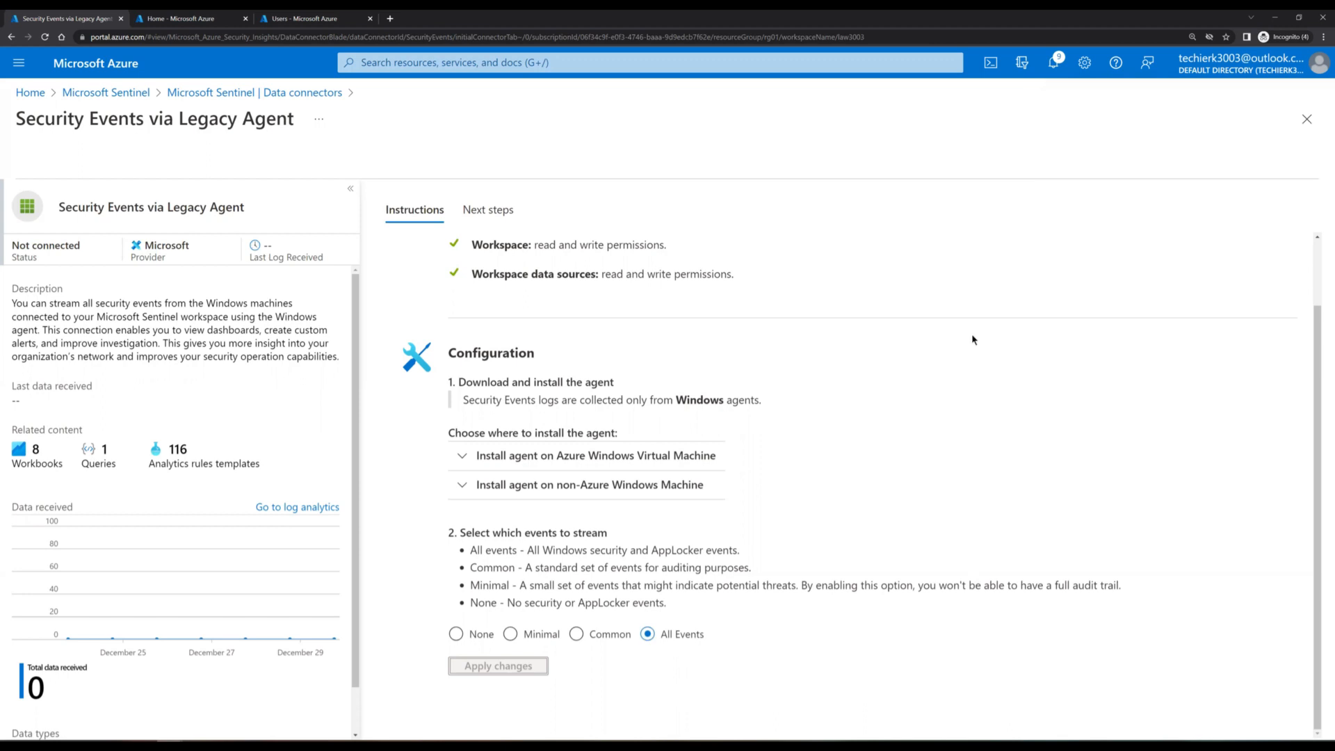
{"action": "left_click", "coordinate": [1307, 120]}
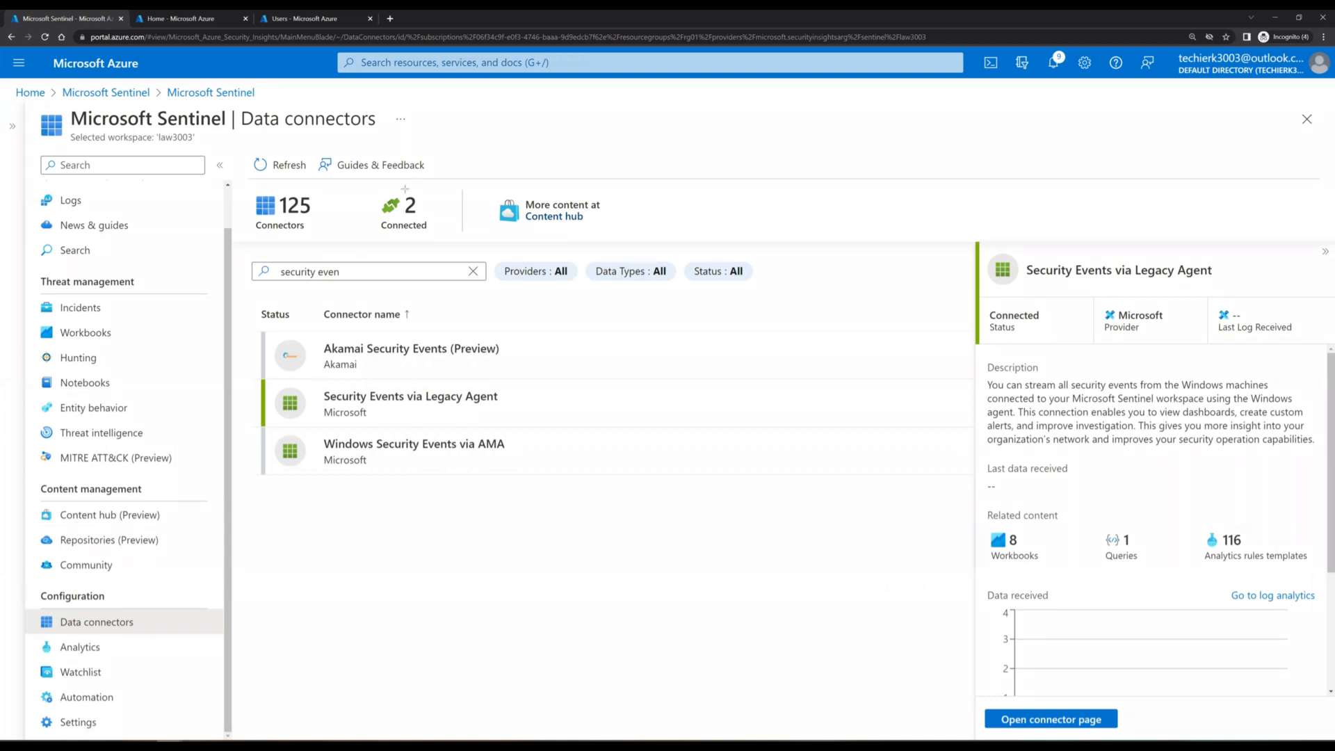
{"action": "left_click_drag", "start_coordinate": [365, 177], "coordinate": [442, 240]}
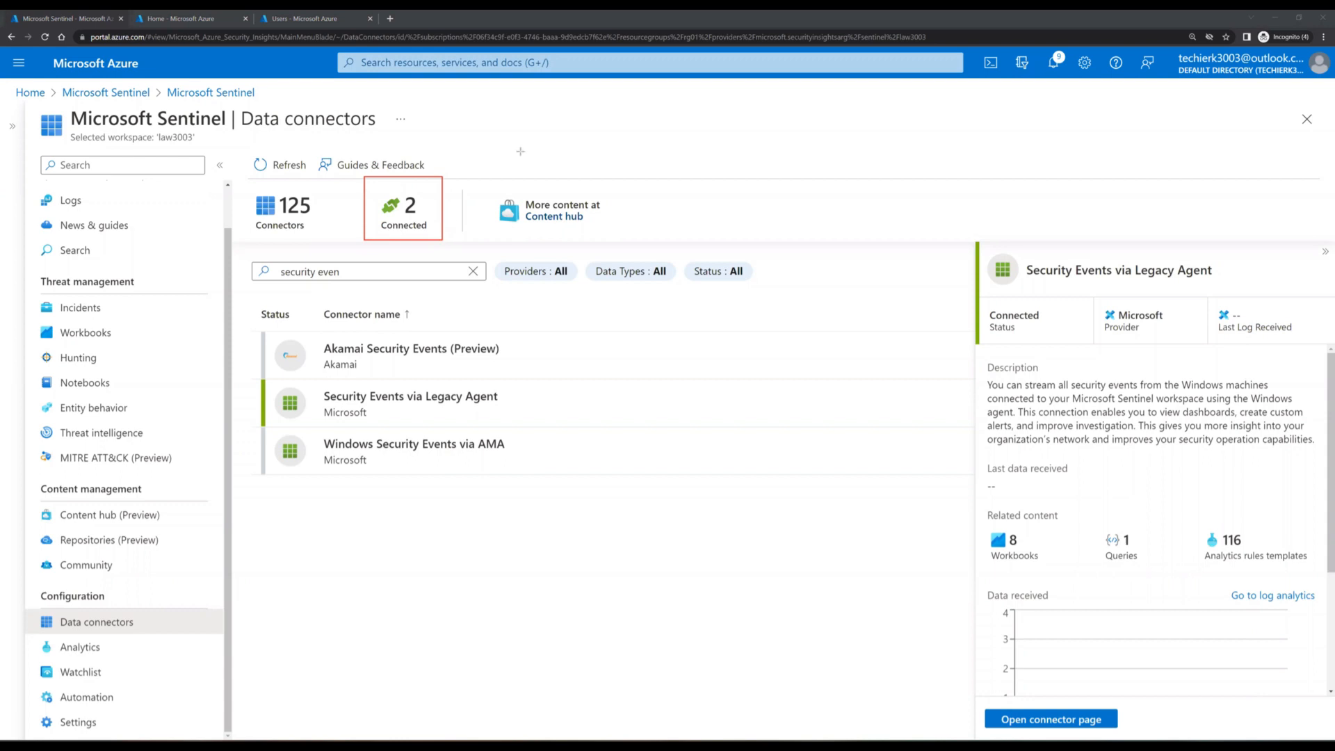
{"action": "key", "text": "e"}
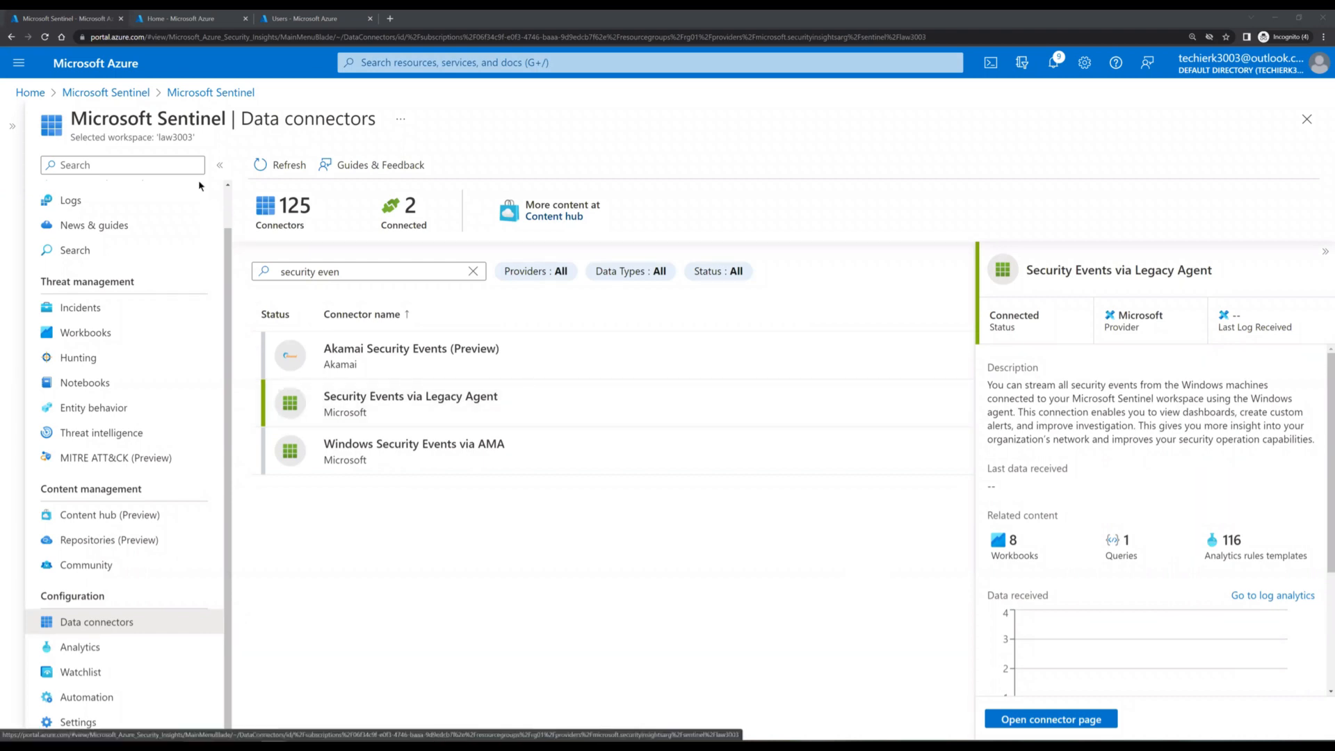
Step: Open the VM01 virtual machine's overview from the Azure home page and copy its public IP address
{"action": "left_click", "coordinate": [30, 93]}
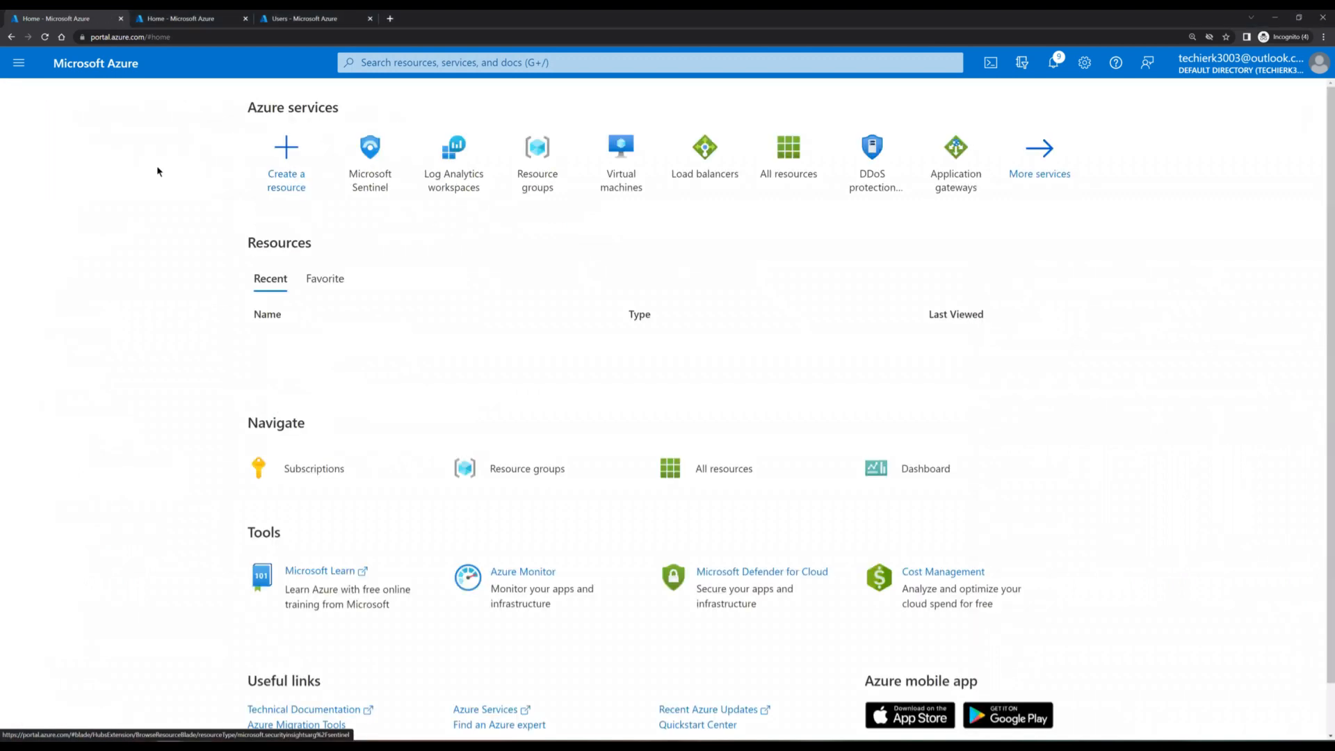
{"action": "left_click", "coordinate": [621, 178]}
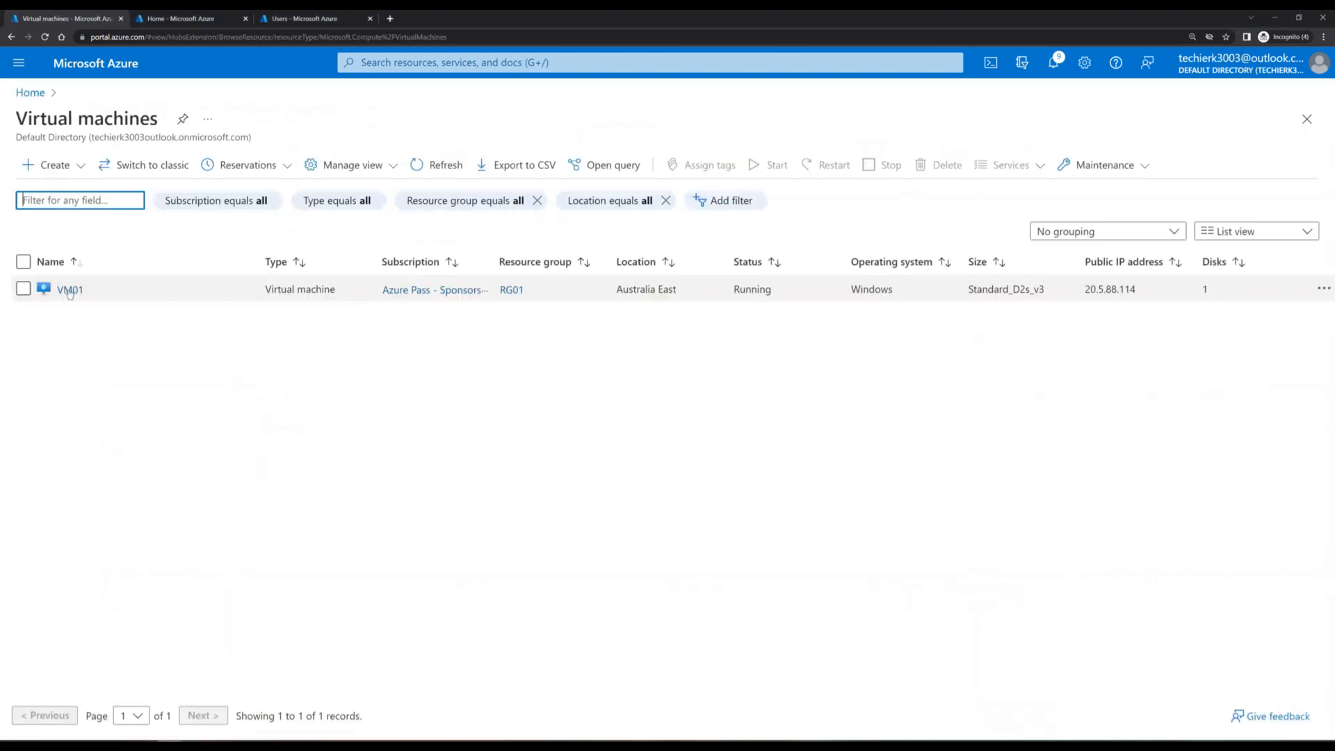
{"action": "left_click", "coordinate": [69, 290]}
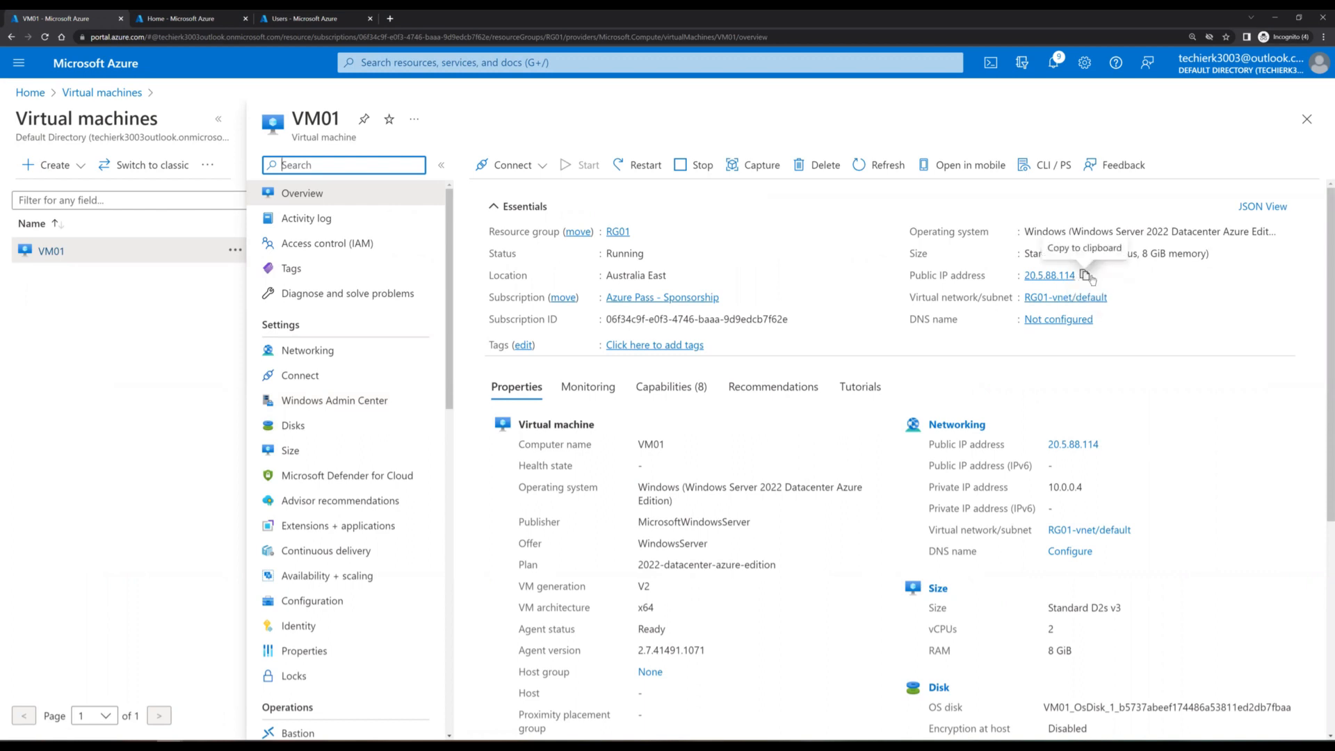
{"action": "left_click", "coordinate": [1084, 277]}
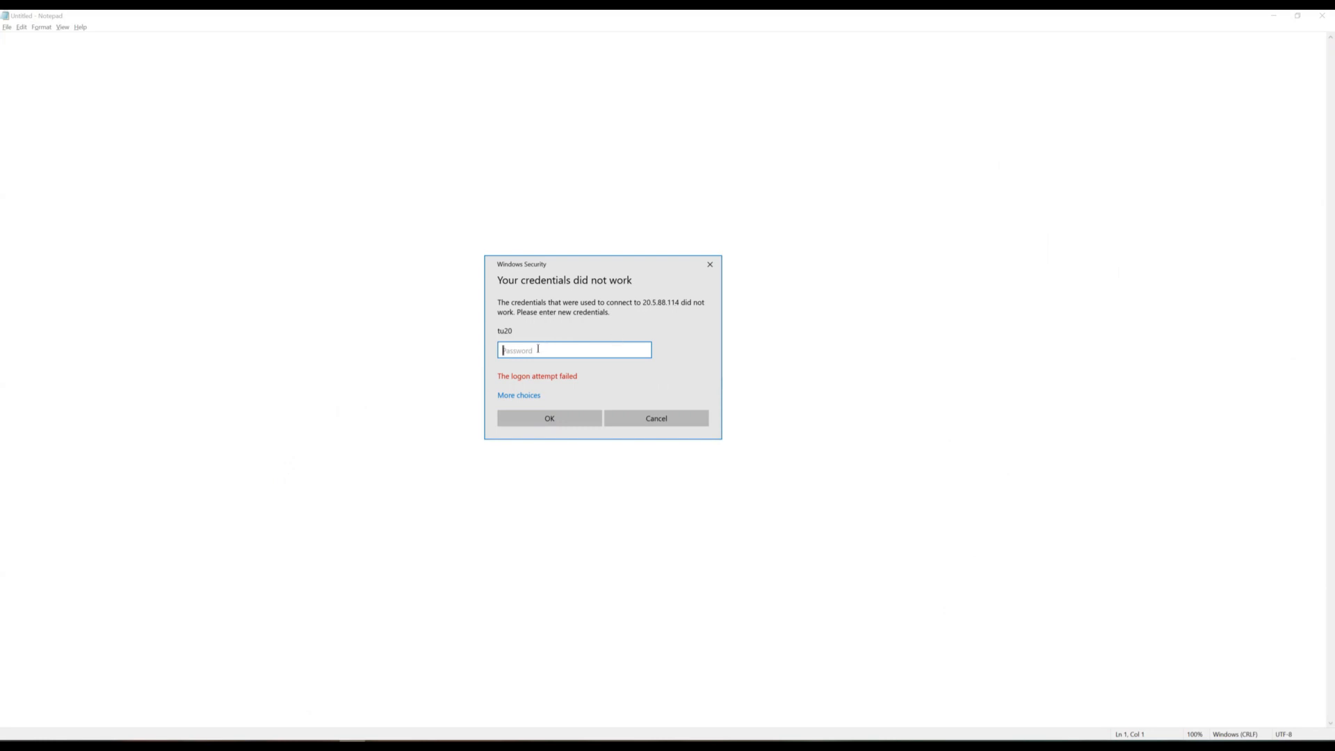
Step: Try to sign in to VM01 over Remote Desktop by entering an account password in the Windows Security prompt
{"action": "type", "text": "••••••••••••"}
{"action": "key", "text": "Return"}
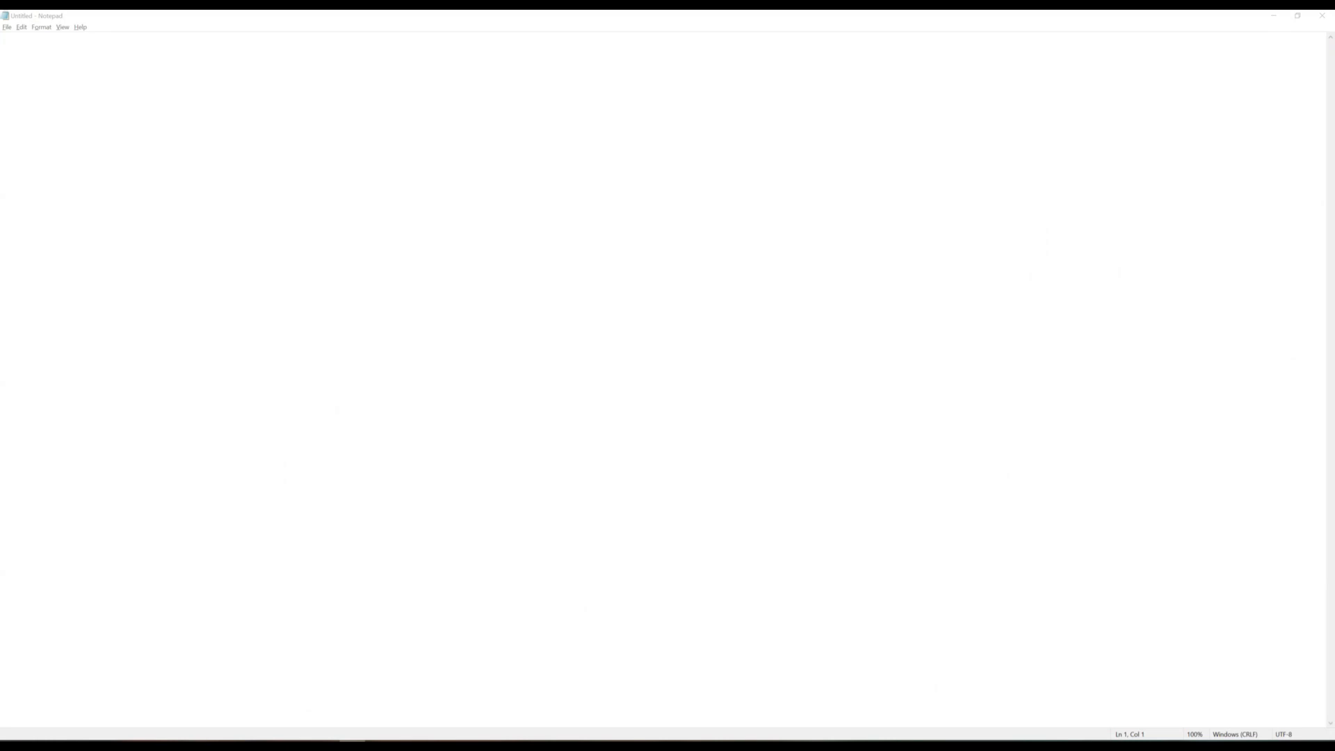
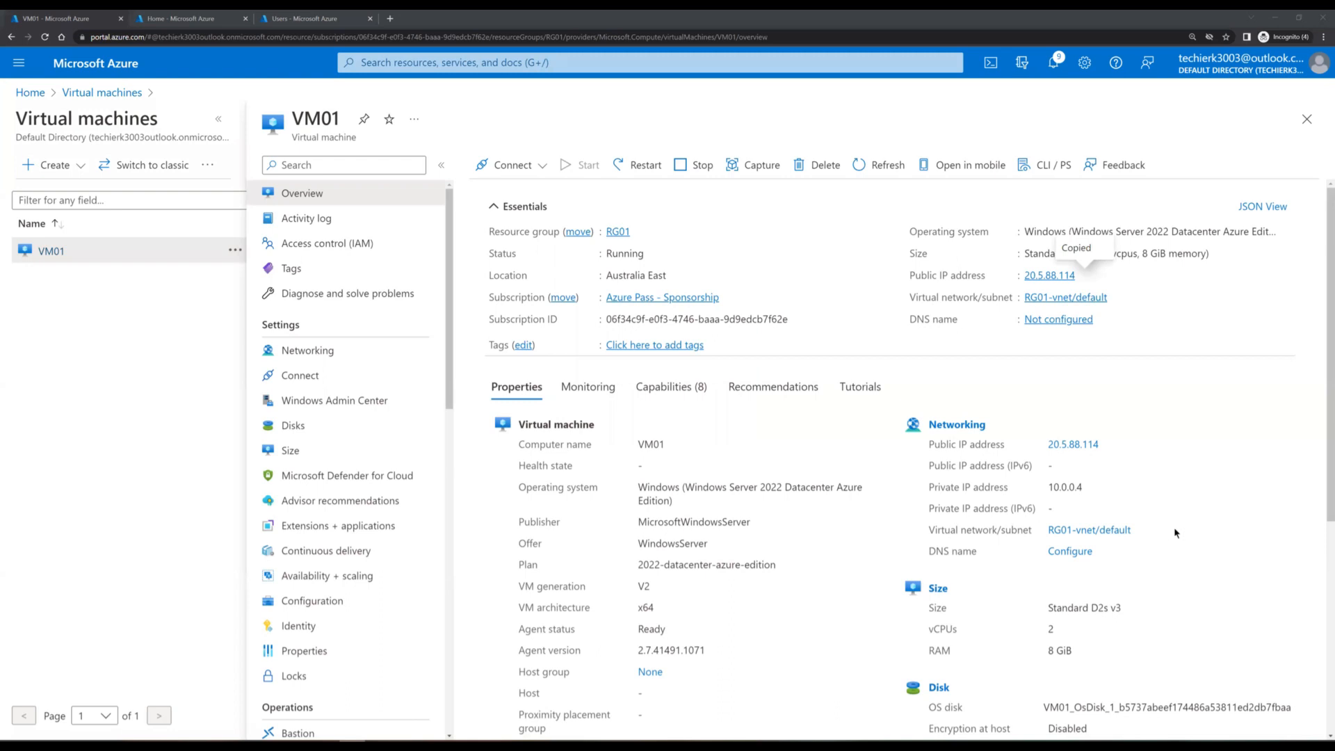
Step: Open the law3003 workspace's Logs in Microsoft Sentinel, with the workspace list collapsed and the sample queries window closed
{"action": "left_click", "coordinate": [35, 96]}
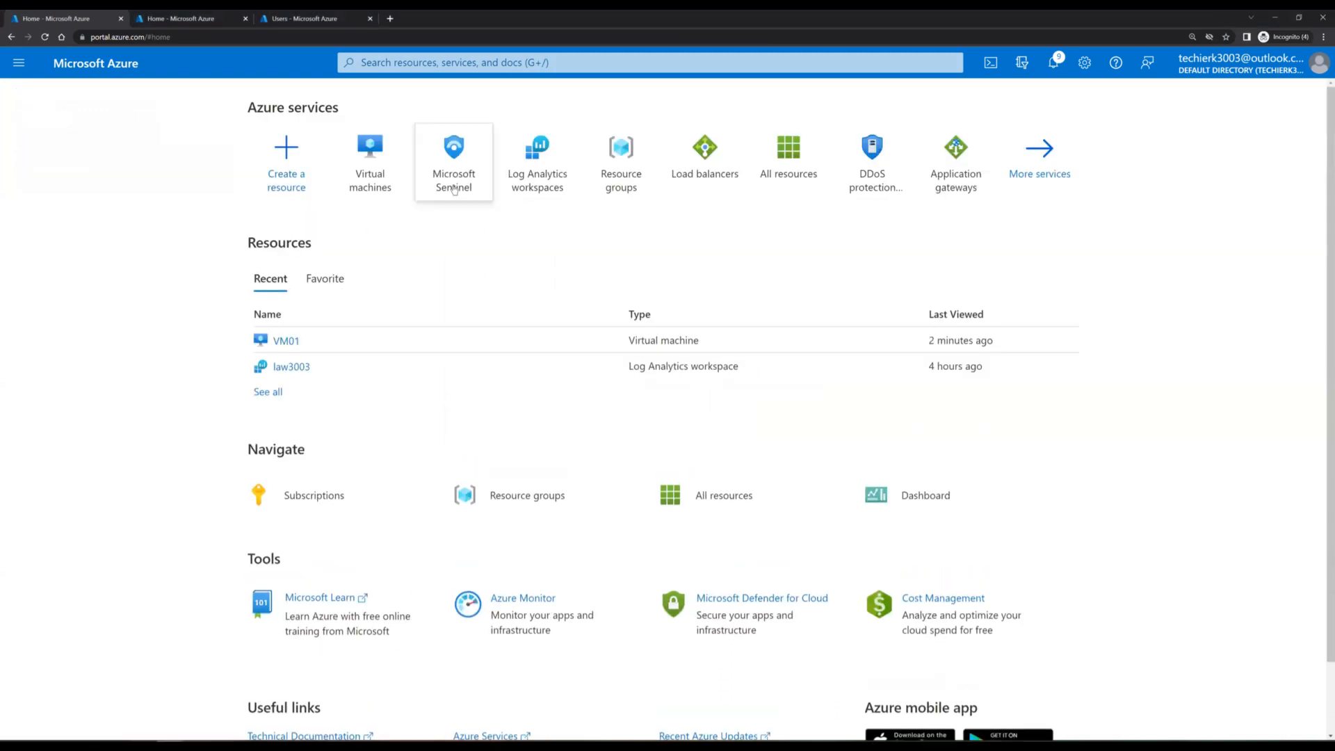
{"action": "left_click", "coordinate": [453, 186]}
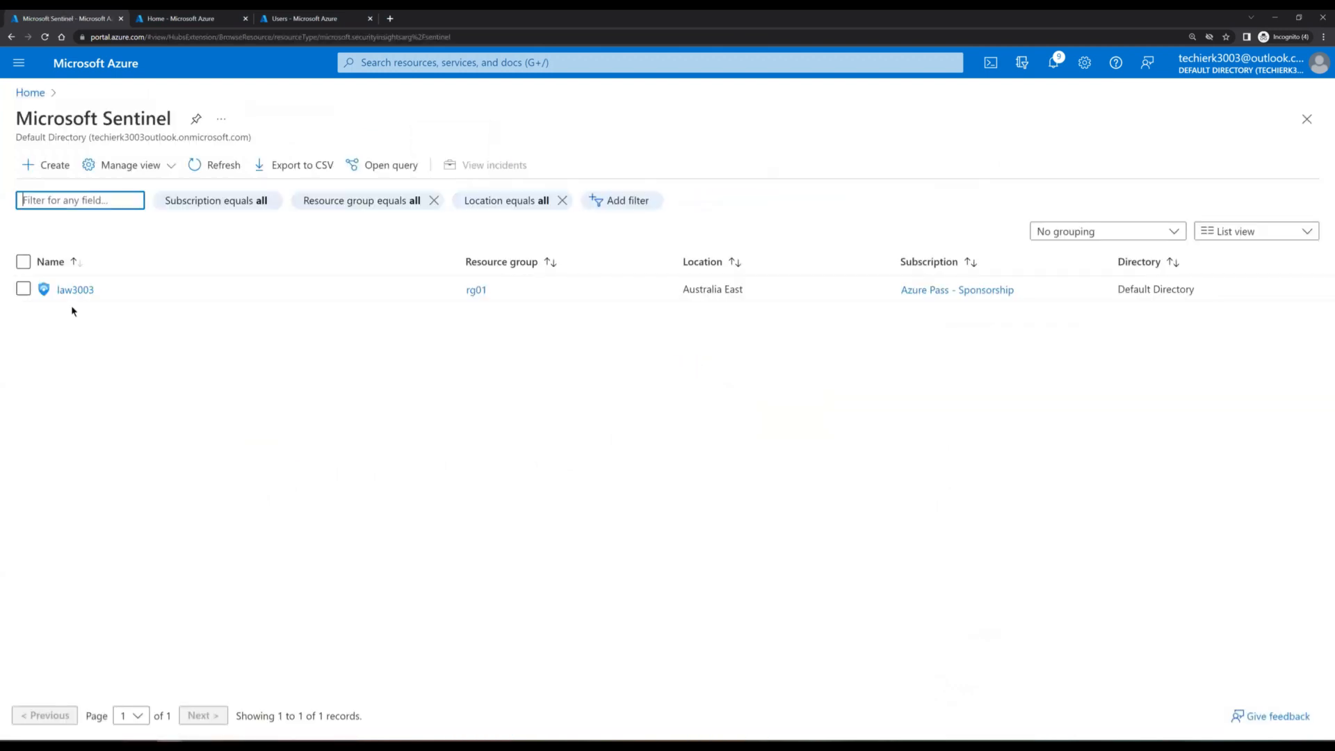
{"action": "left_click", "coordinate": [75, 289]}
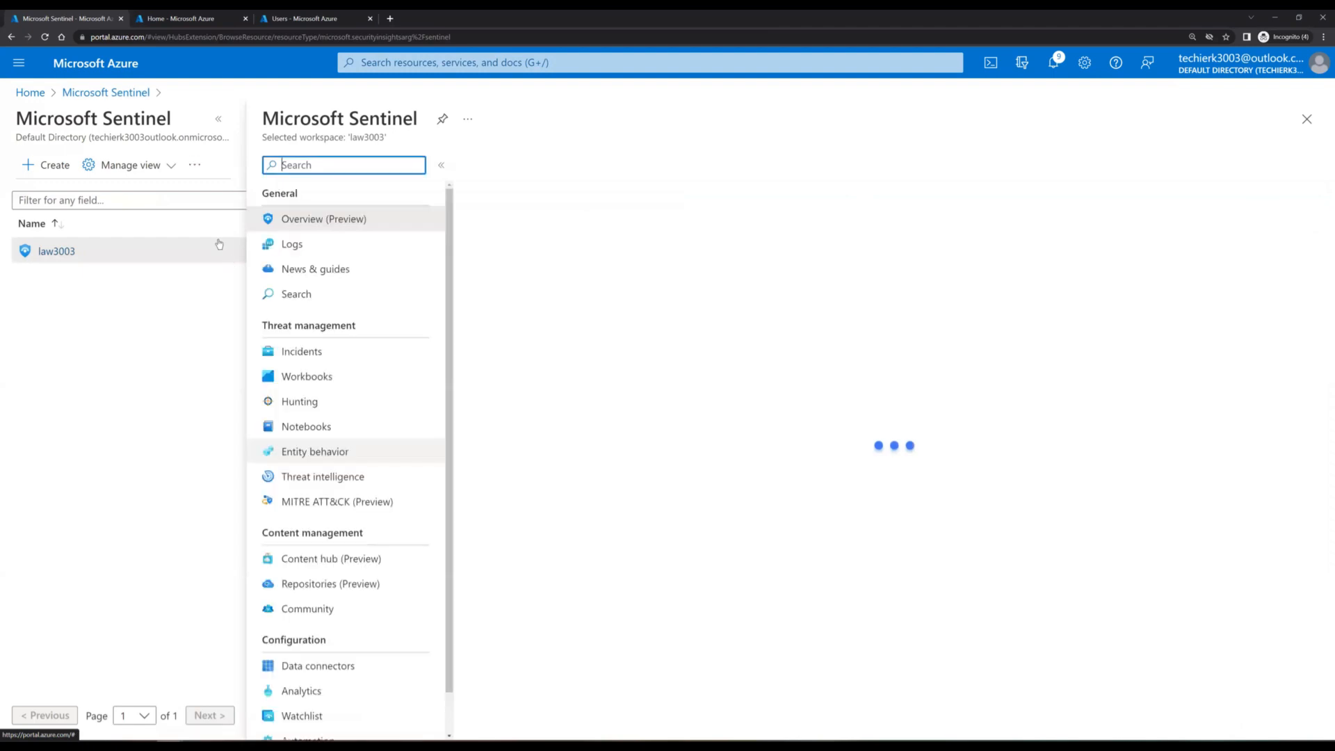
{"action": "left_click", "coordinate": [218, 119]}
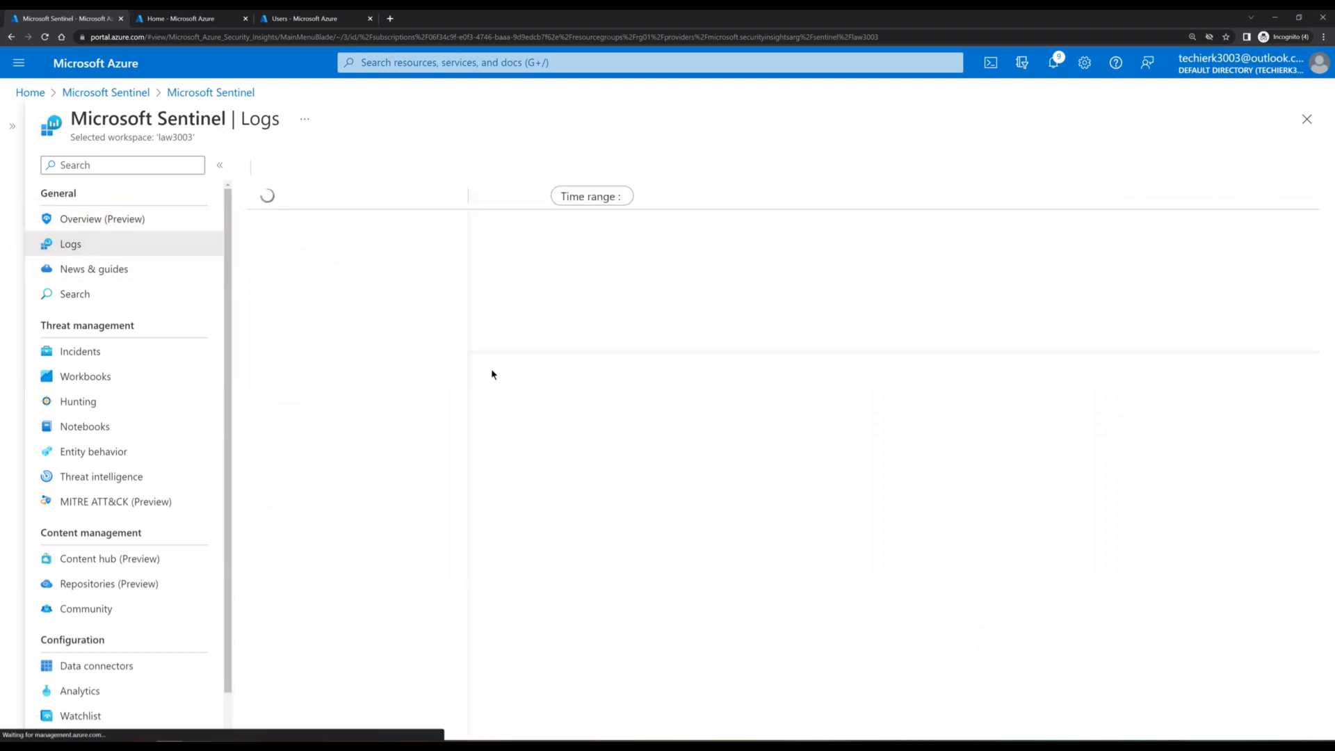
{"action": "left_click", "coordinate": [1268, 195]}
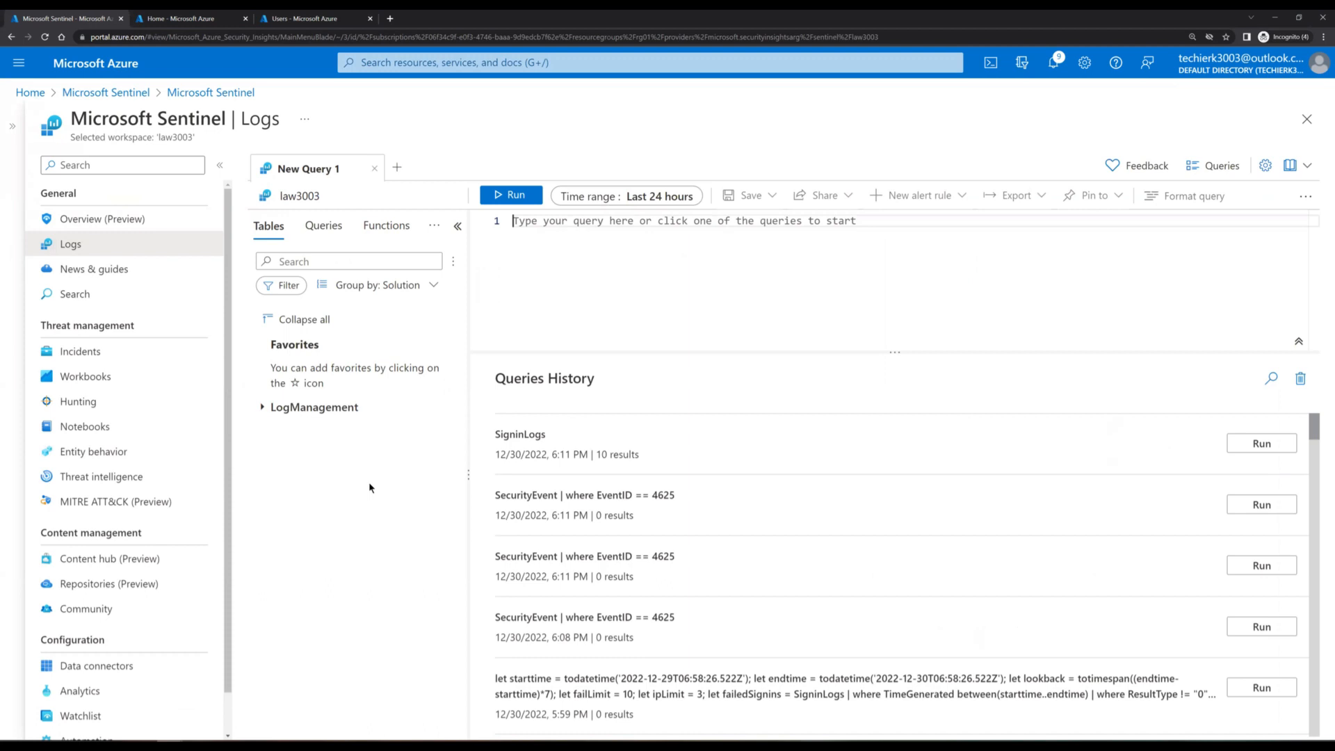
Step: Run the SecurityEvent query for EventID == 4625 from the queries history over the last 24 hours, and rerun it
{"action": "left_click", "coordinate": [1249, 513]}
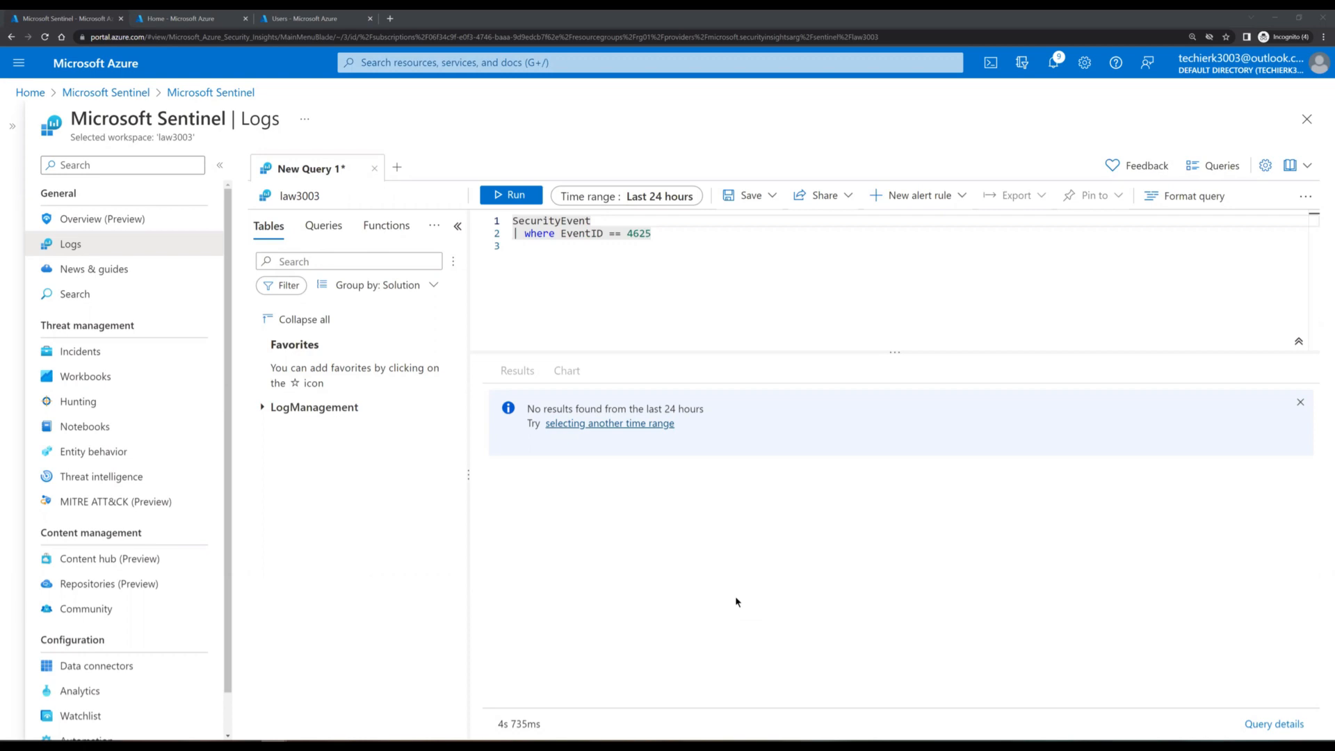
{"action": "left_click", "coordinate": [511, 197]}
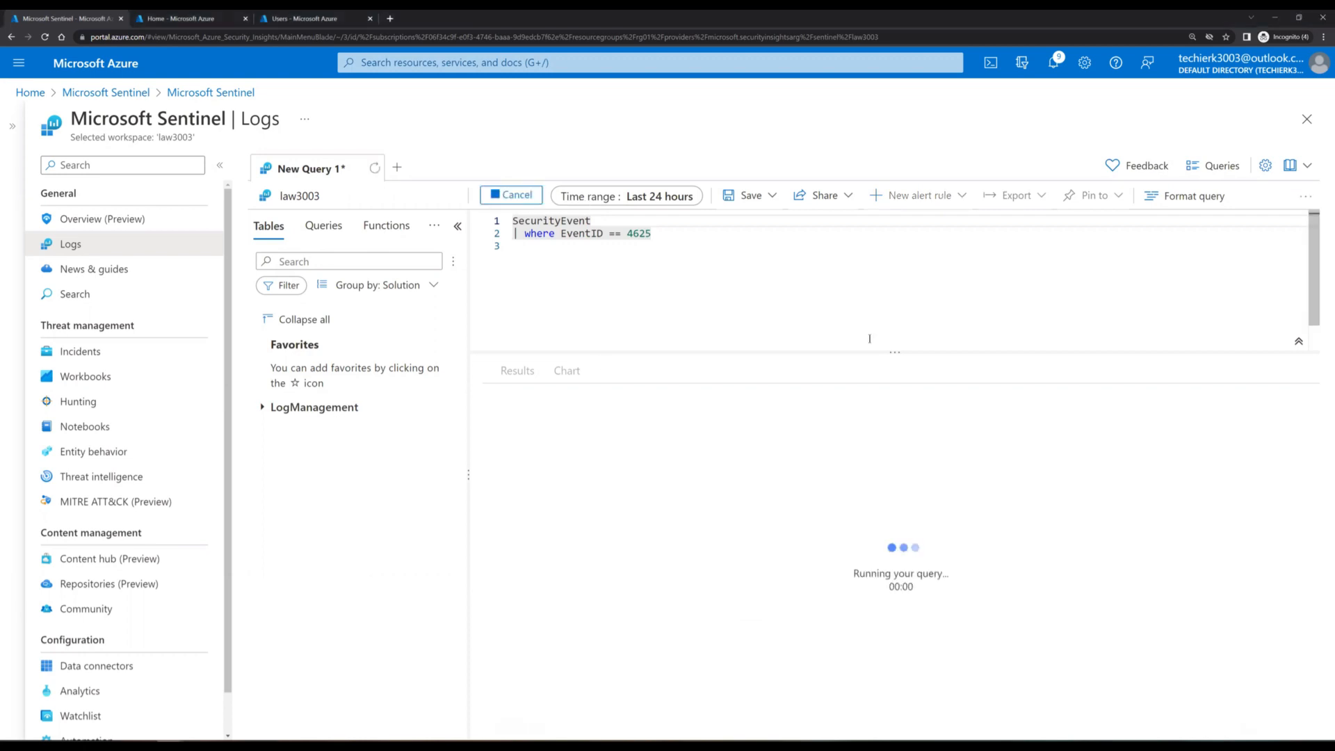